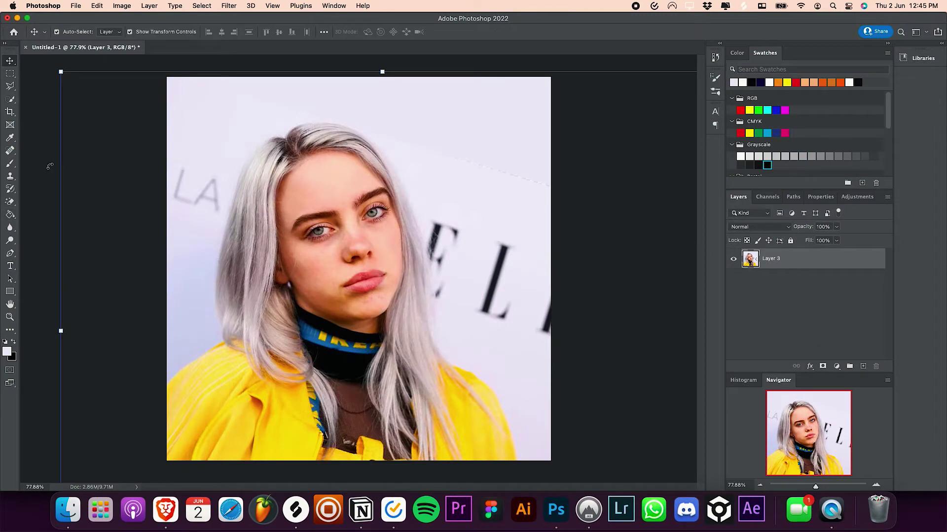
Switch to the Polygonal Lasso, zoom in, and start outlining up the girl's coat edge
click(43, 172)
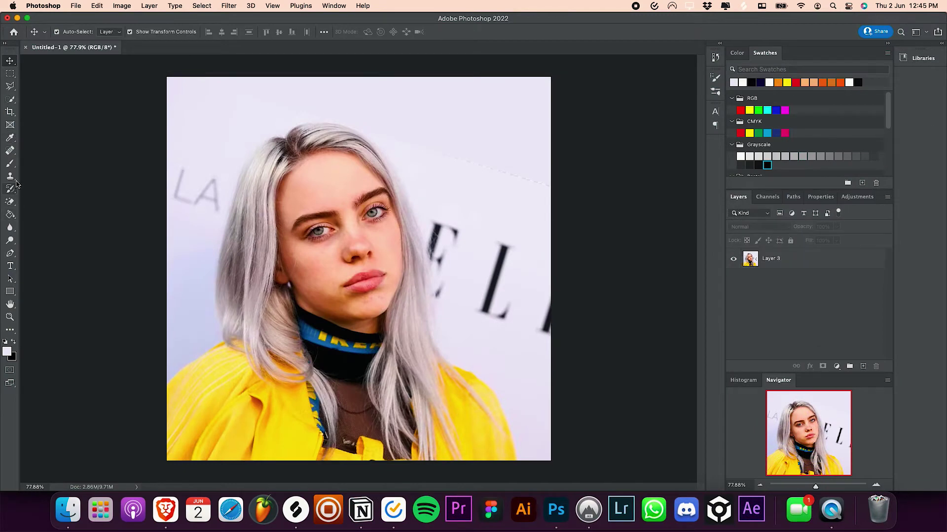
click(10, 86)
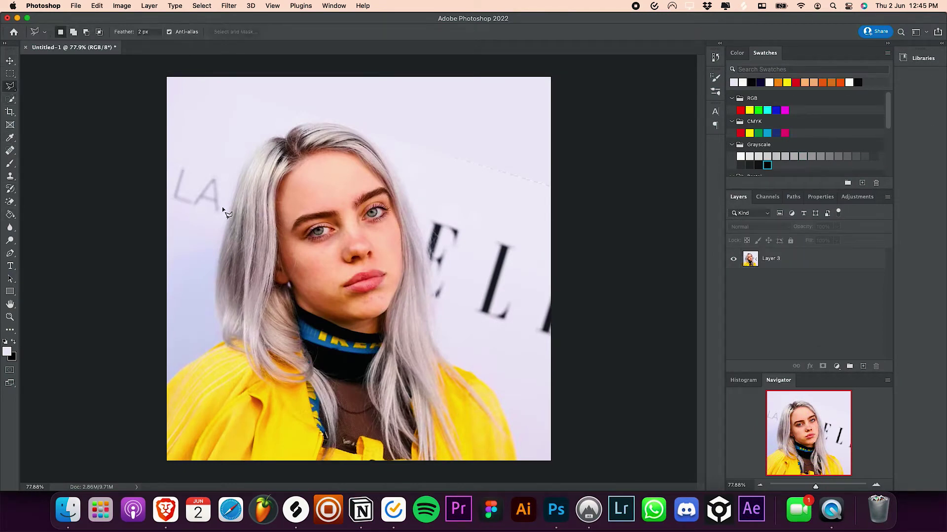
drag(816, 488, 821, 489)
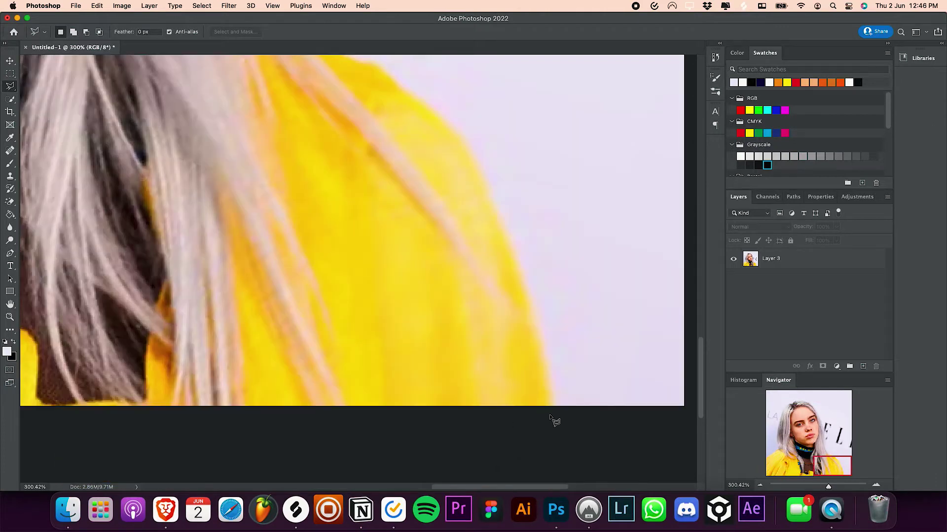
click(548, 414)
click(493, 203)
click(370, 62)
scroll(250, 196, up, 15)
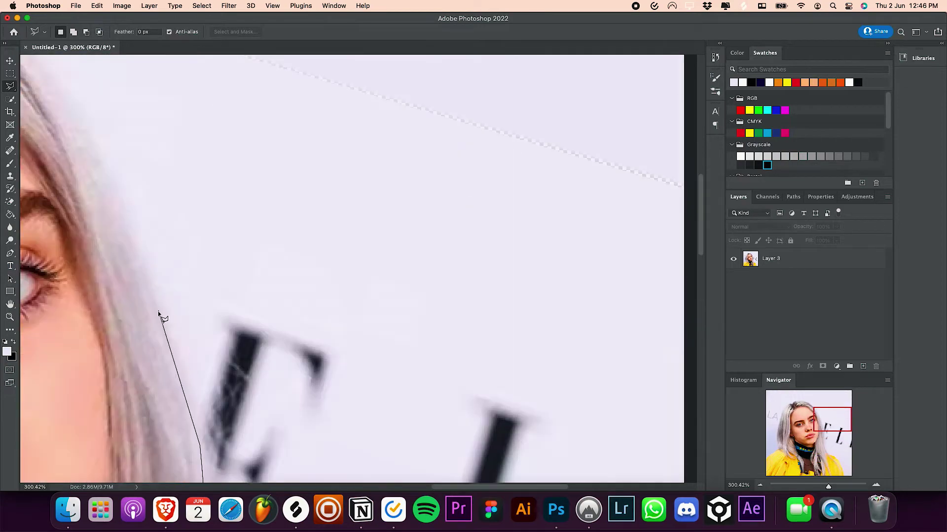
Trace along the hairline, over the head and down to the shoulder, then close the selection
click(158, 313)
scroll(236, 141, up, 5)
scroll(236, 141, left, 6)
click(371, 266)
click(237, 141)
scroll(237, 141, left, 6)
click(337, 114)
click(241, 169)
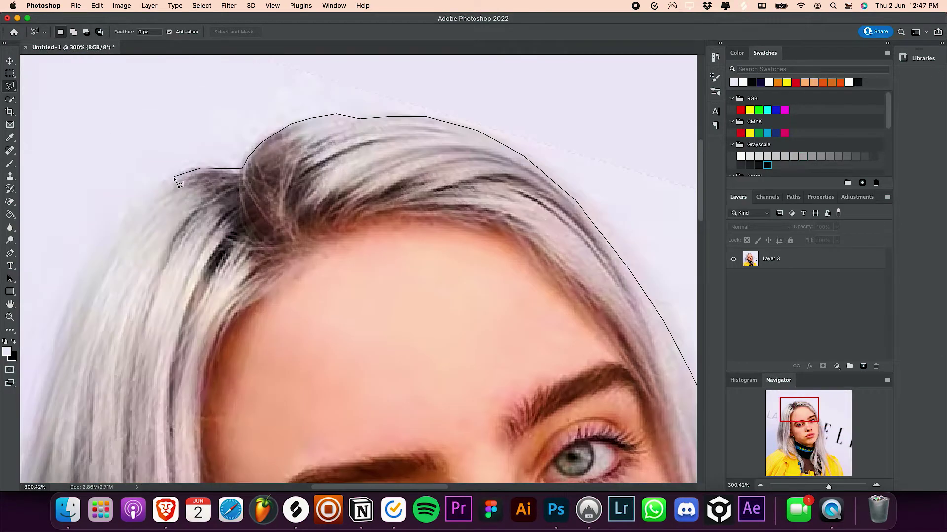
click(173, 178)
scroll(261, 288, down, 10)
click(214, 377)
scroll(244, 166, down, 10)
scroll(318, 411, left, 6)
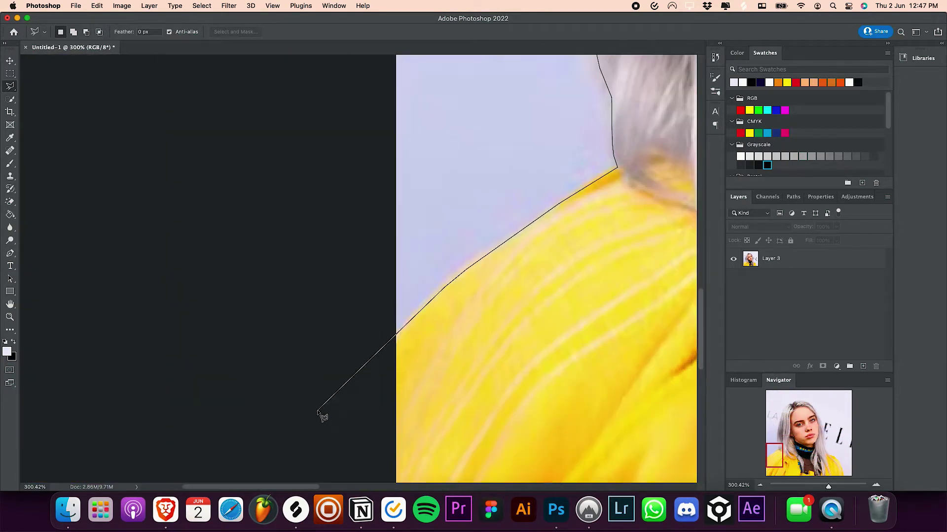
double_click(318, 412)
scroll(318, 411, down, 10)
scroll(385, 435, up, 6)
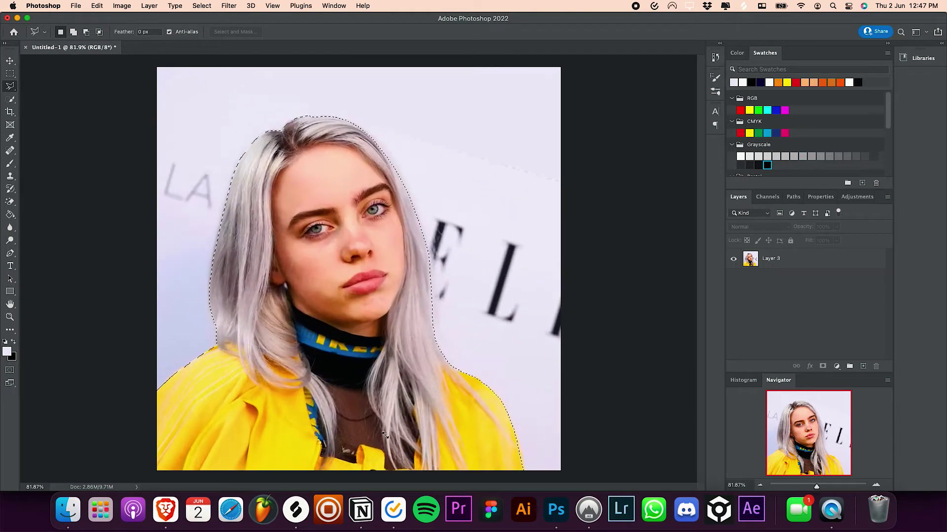
Invert the selection and delete the background from Layer 3
right_click(361, 371)
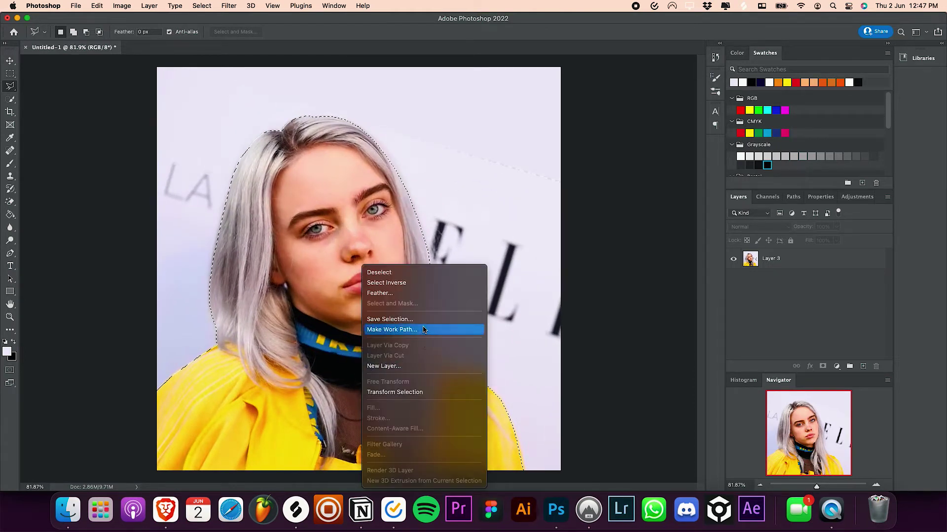
click(409, 282)
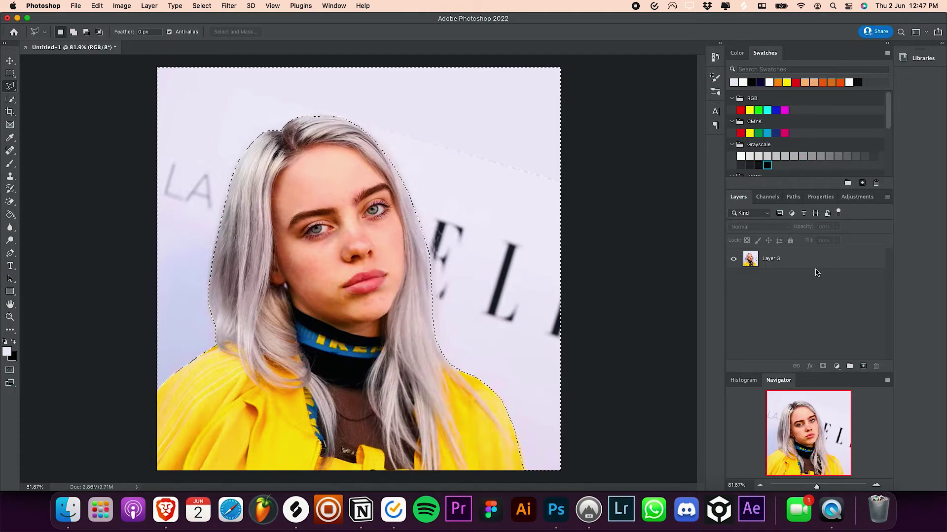
click(789, 261)
key(Delete)
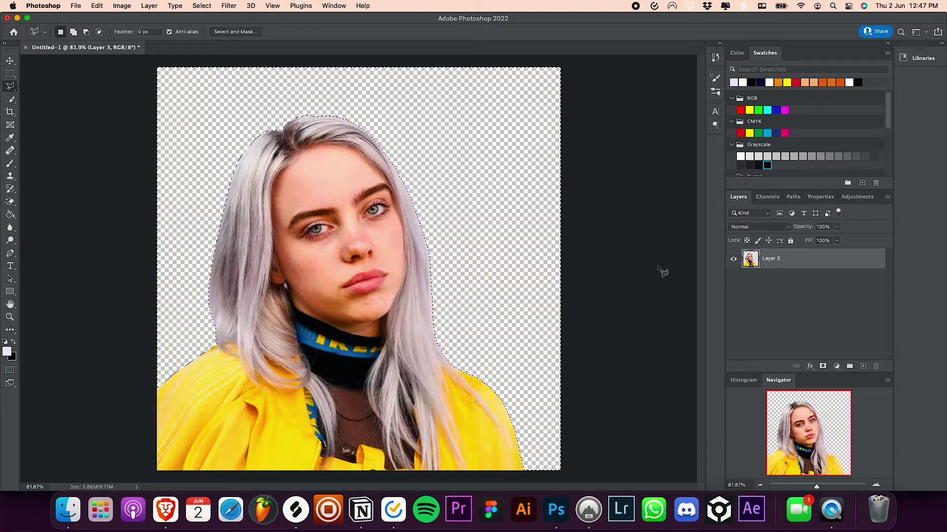
Add Layer 4 beneath Layer 3, deselect, and fill it with pale lavender
click(10, 73)
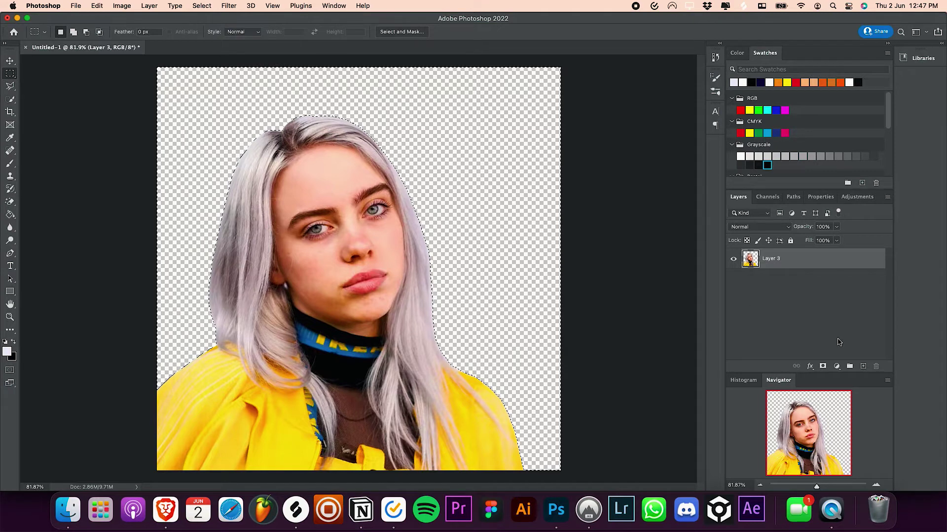
click(862, 367)
drag(799, 261, 797, 290)
key(super+d)
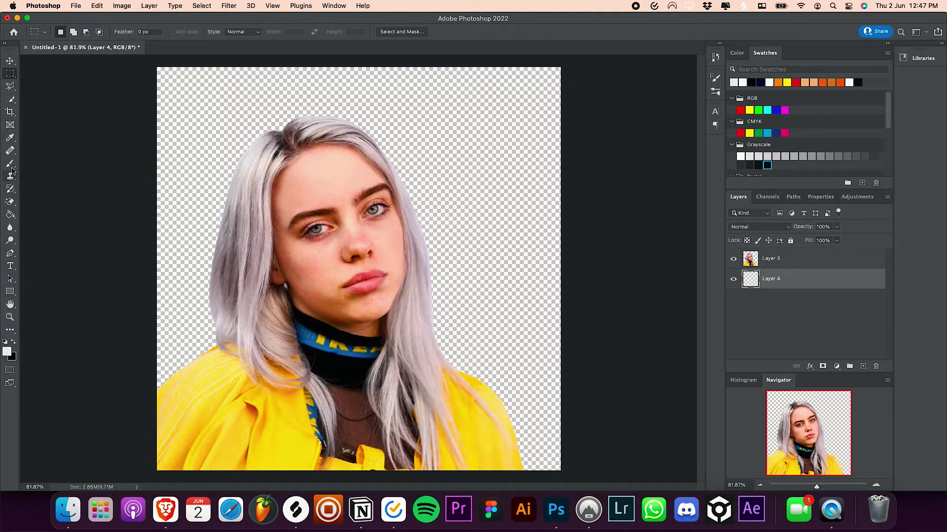
click(9, 217)
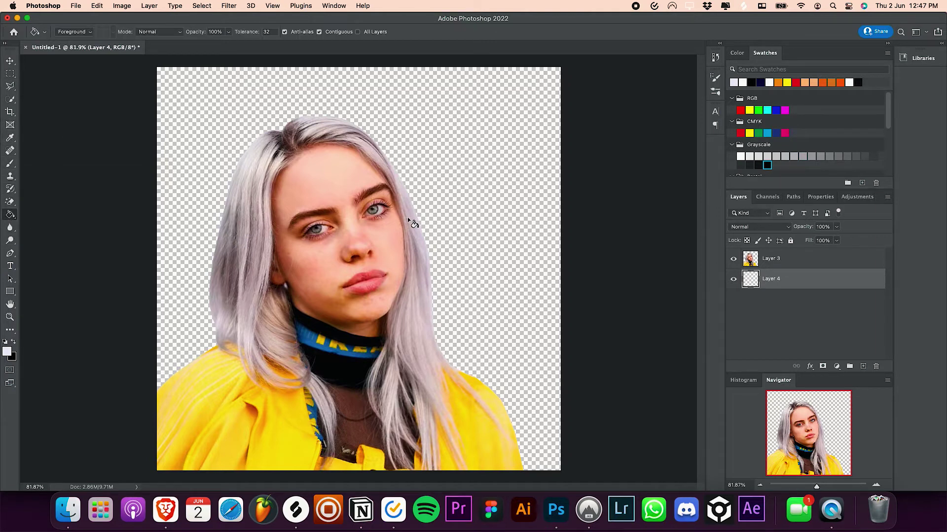
click(527, 149)
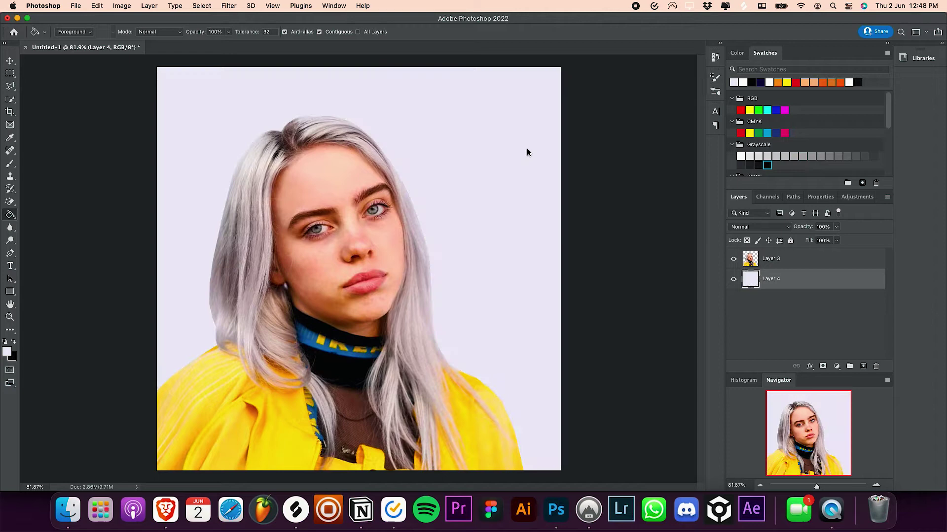
Duplicate Layer 3 as Layer 3 copy
key(v)
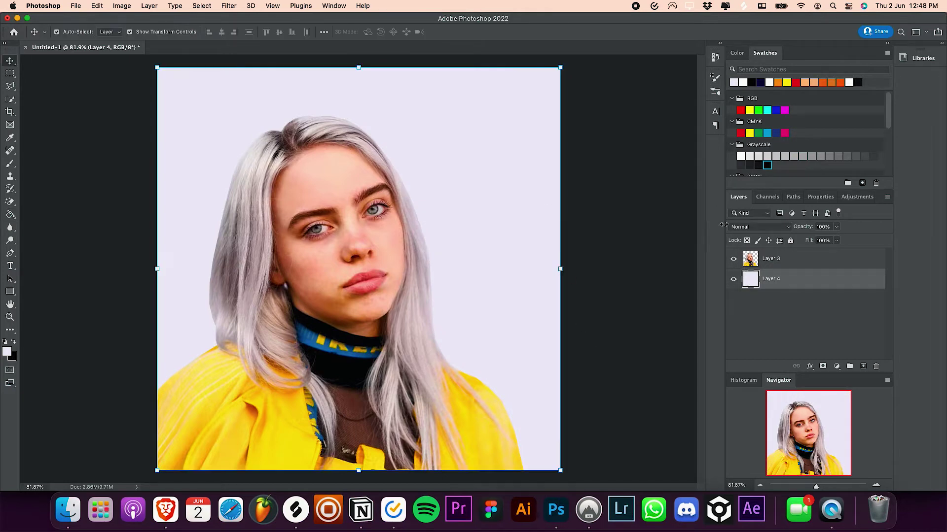
right_click(779, 262)
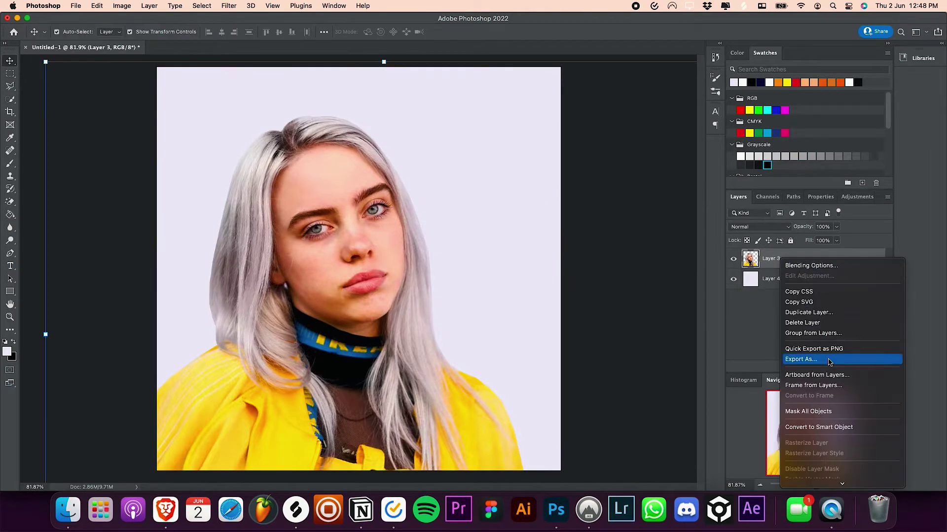
click(824, 316)
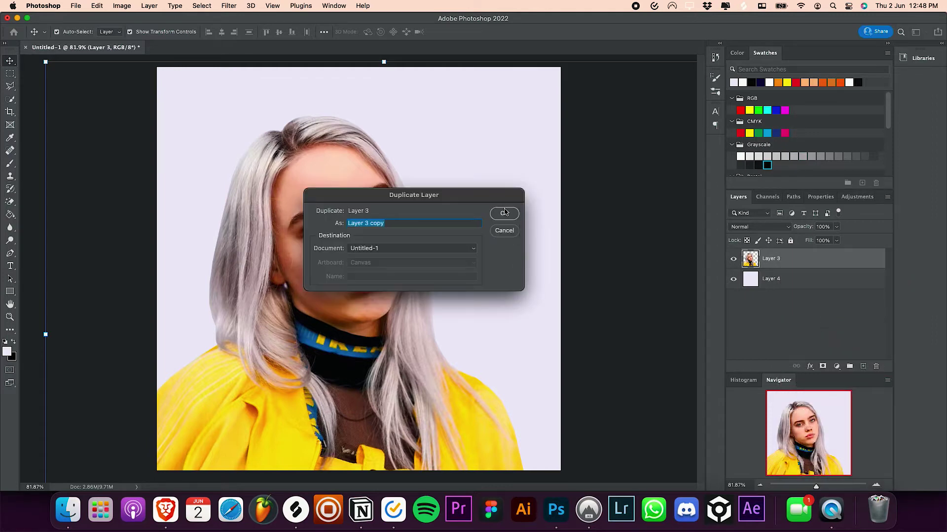
click(504, 213)
Apply the Poster Edges filter to Layer 3 copy with Edge Intensity 3
click(227, 5)
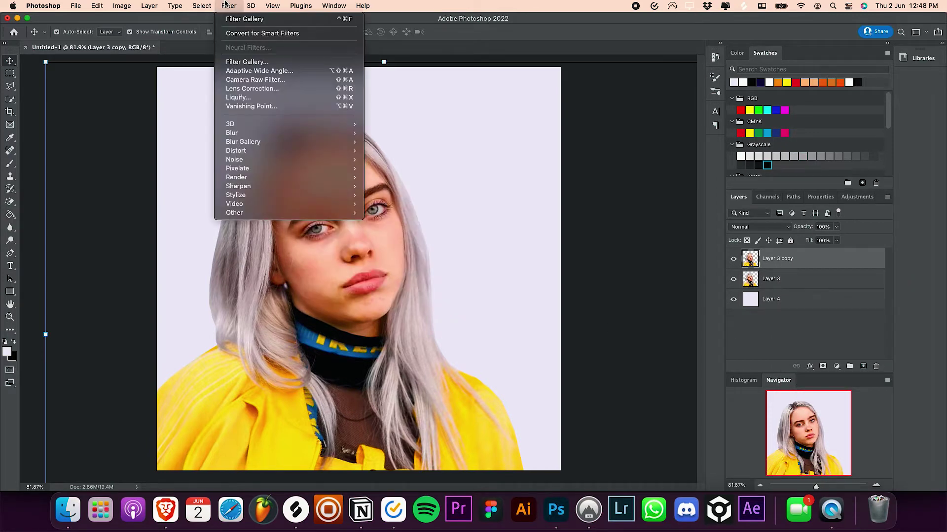
click(254, 61)
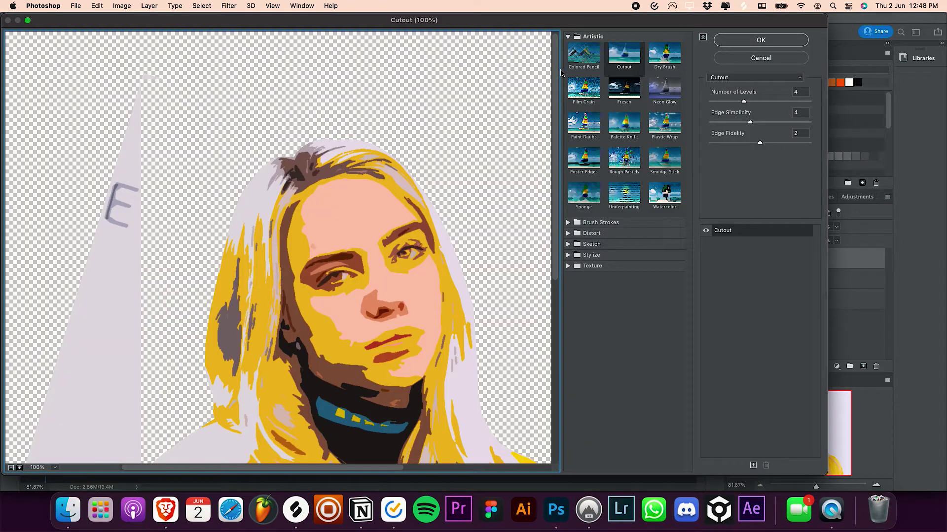
click(594, 159)
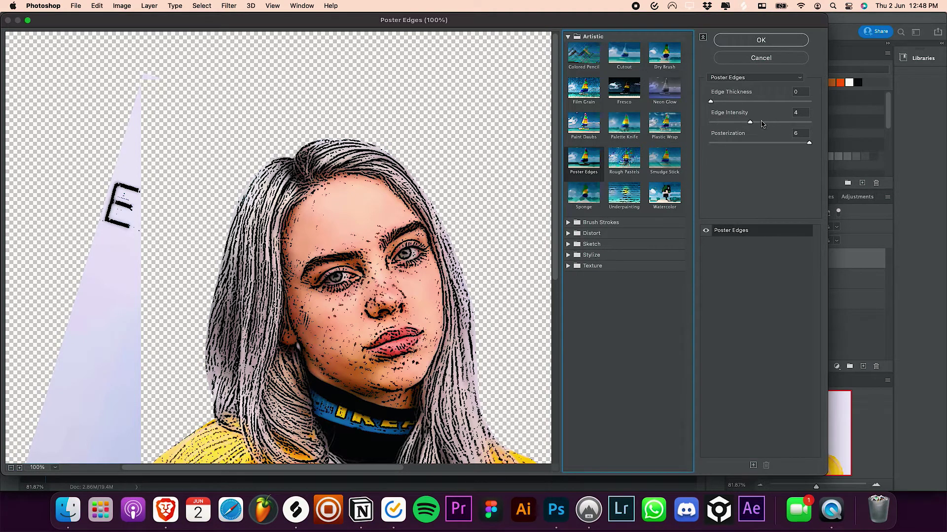
drag(750, 122, 757, 123)
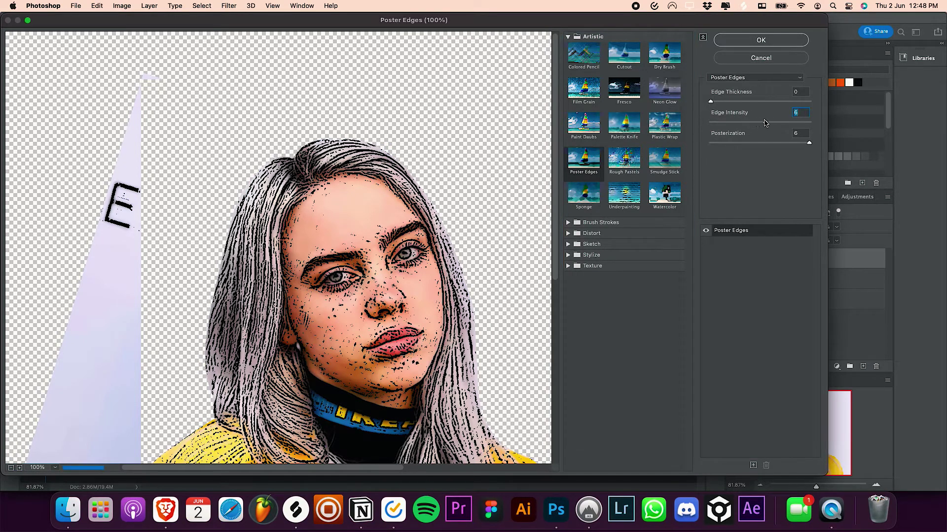
drag(747, 122, 739, 123)
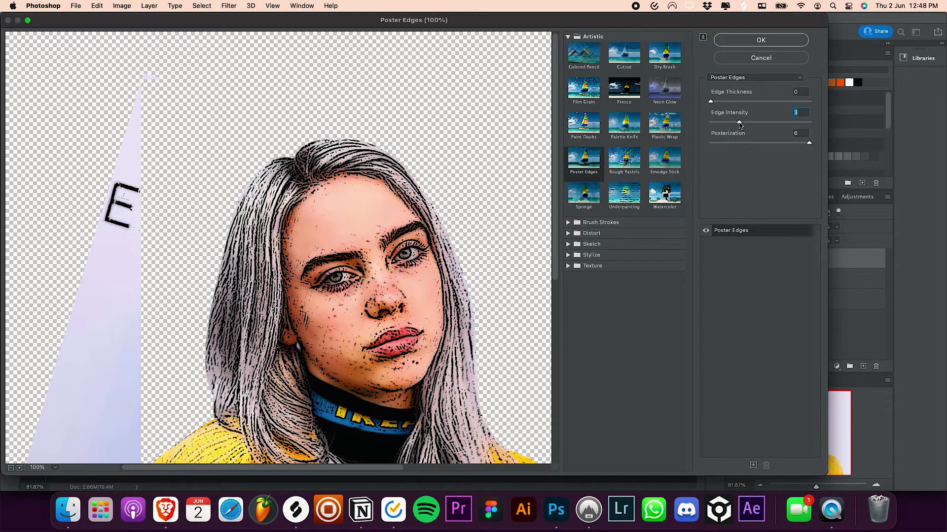
click(759, 41)
Apply a Threshold adjustment at level 77 to Layer 3 copy
click(121, 5)
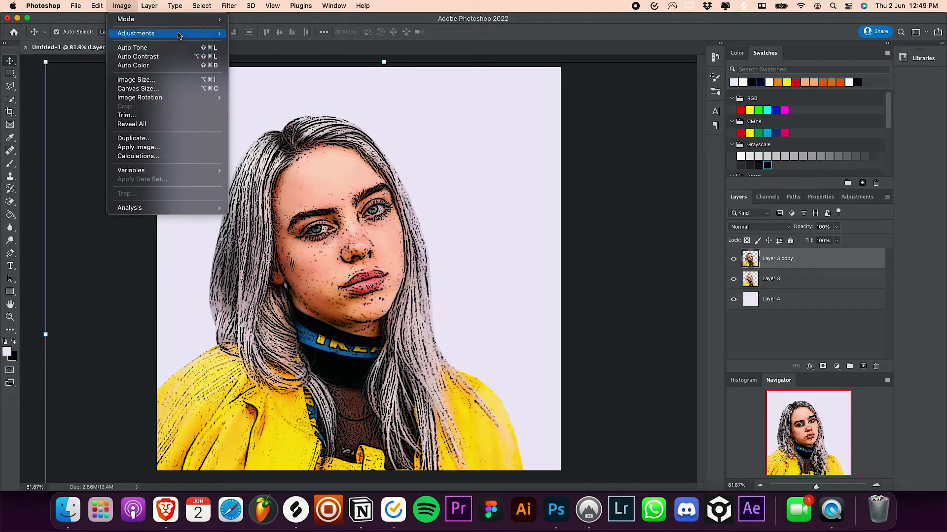
mouse_move(179, 34)
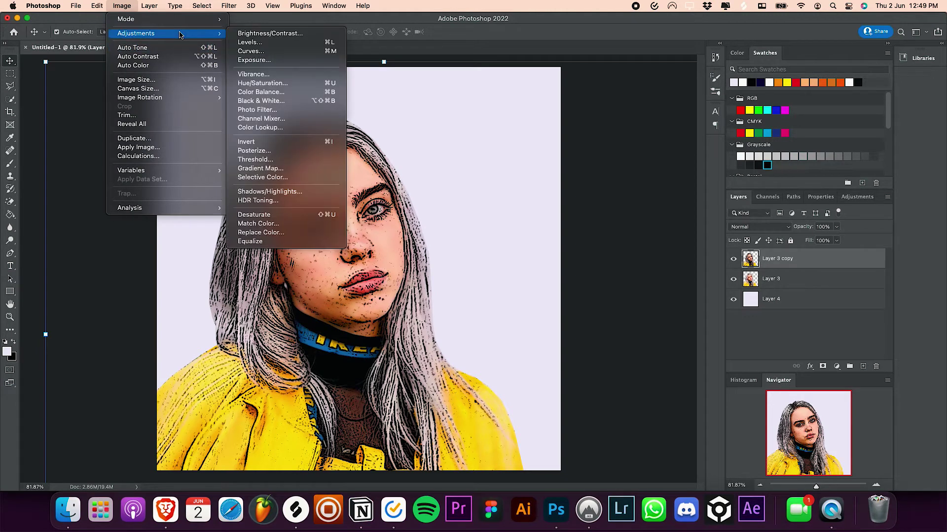
click(266, 159)
drag(450, 217, 422, 218)
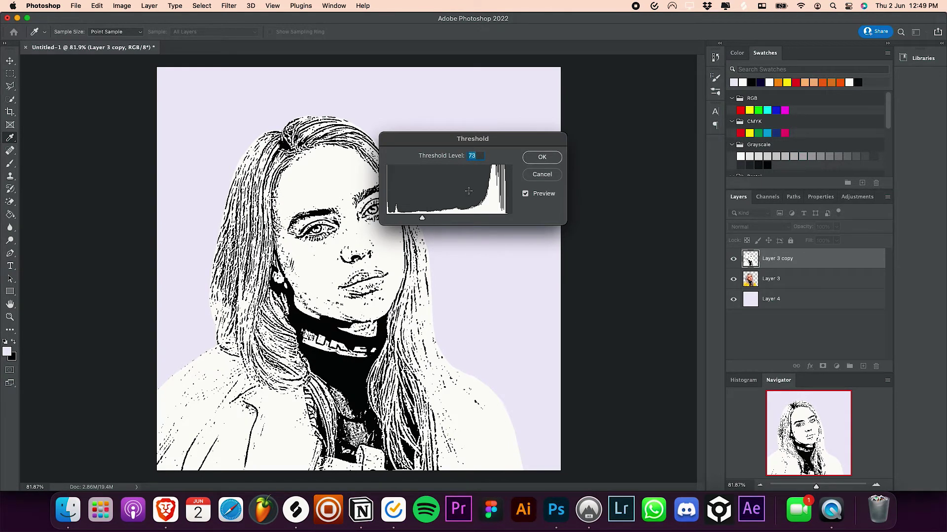
click(544, 159)
Apply Oil Paint to the line art with Stylization 4.8, Cleanliness 3.2 and Scale 0.8
key(v)
click(229, 5)
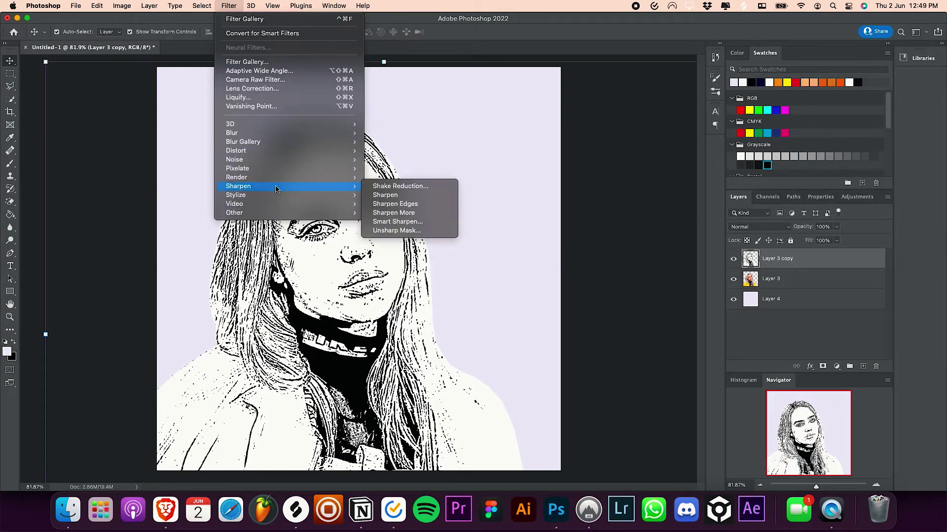
mouse_move(276, 195)
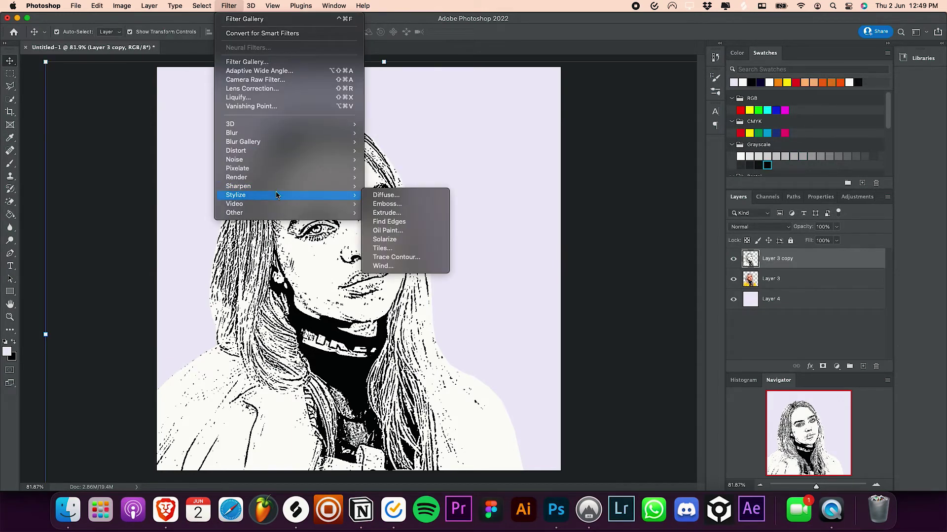
click(400, 235)
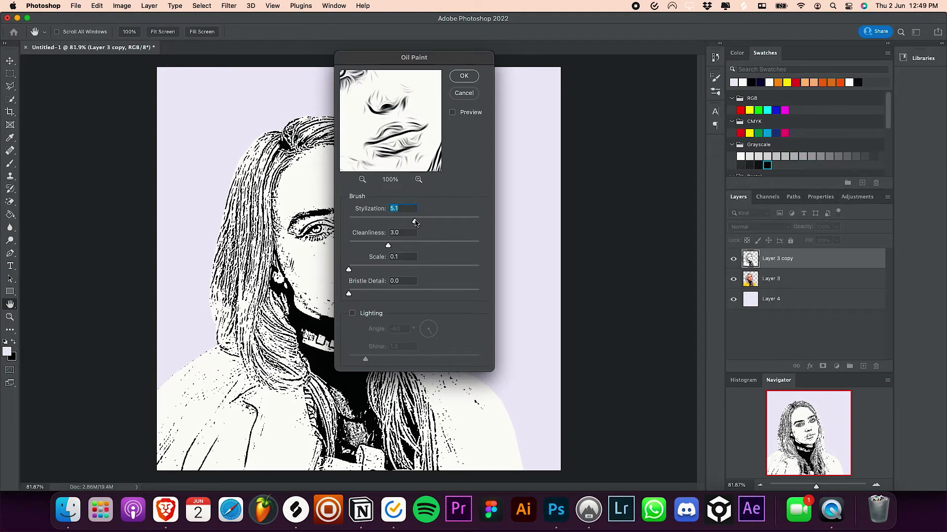
drag(415, 223, 412, 222)
drag(400, 246, 362, 270)
click(454, 77)
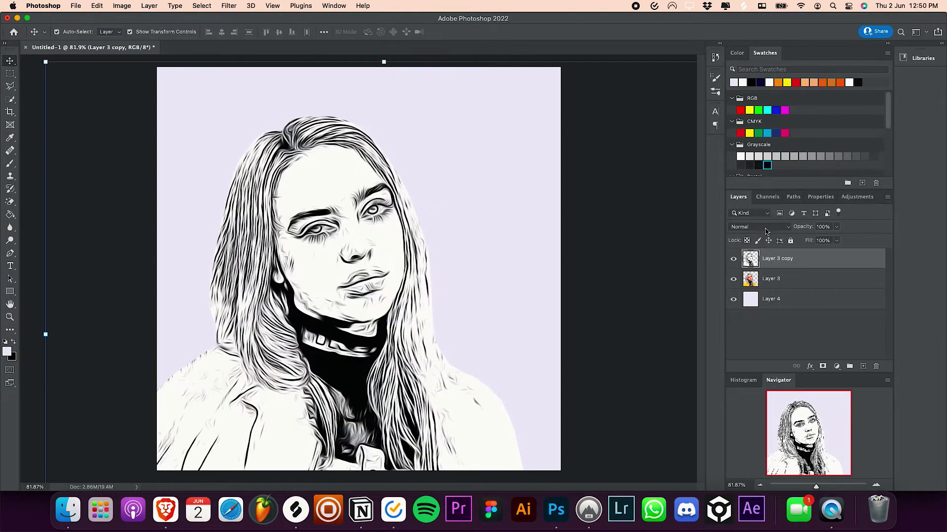
Set Layer 3 copy's blend mode to Color Burn
click(767, 227)
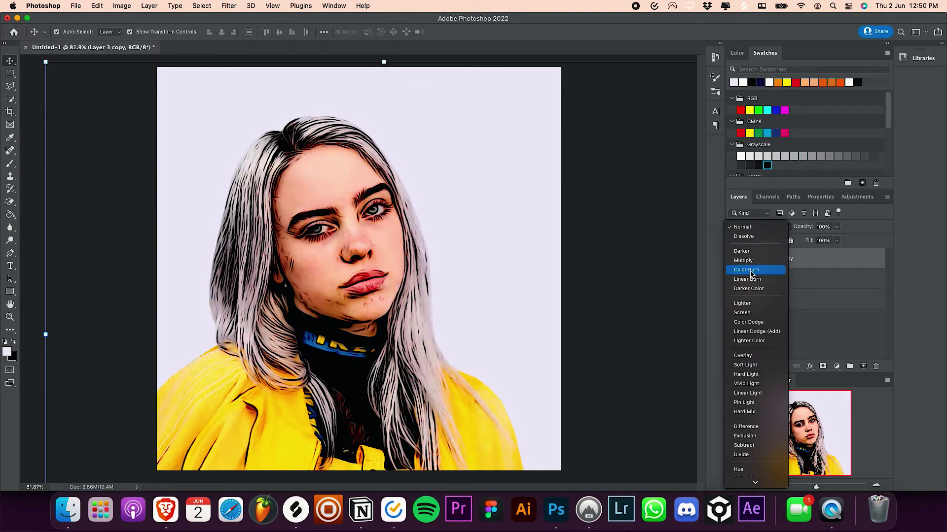
click(750, 273)
click(768, 281)
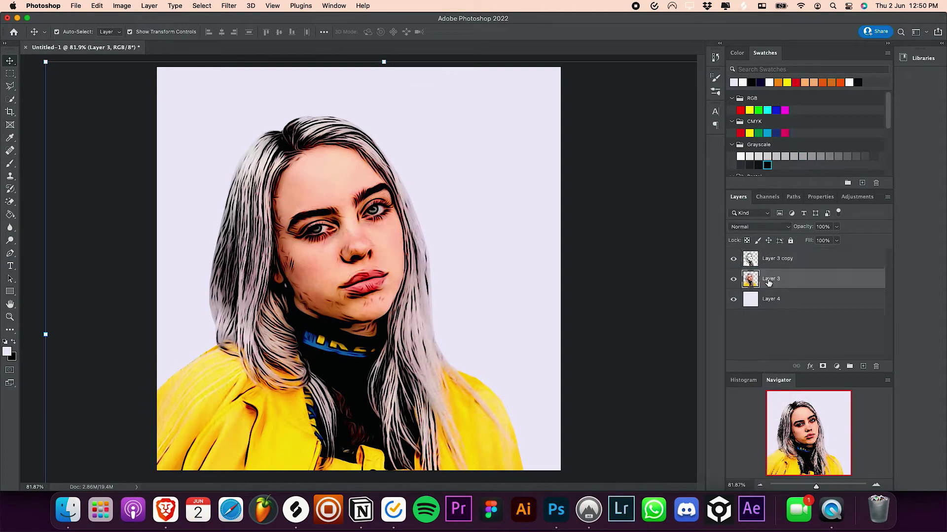
Apply a 1.6-pixel Gaussian Blur to the colour photo on Layer 3
click(227, 5)
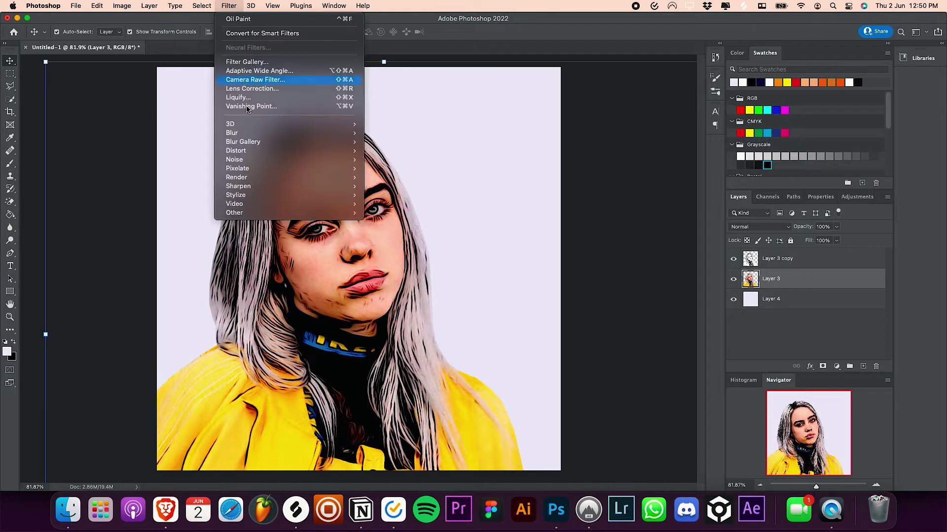
mouse_move(257, 142)
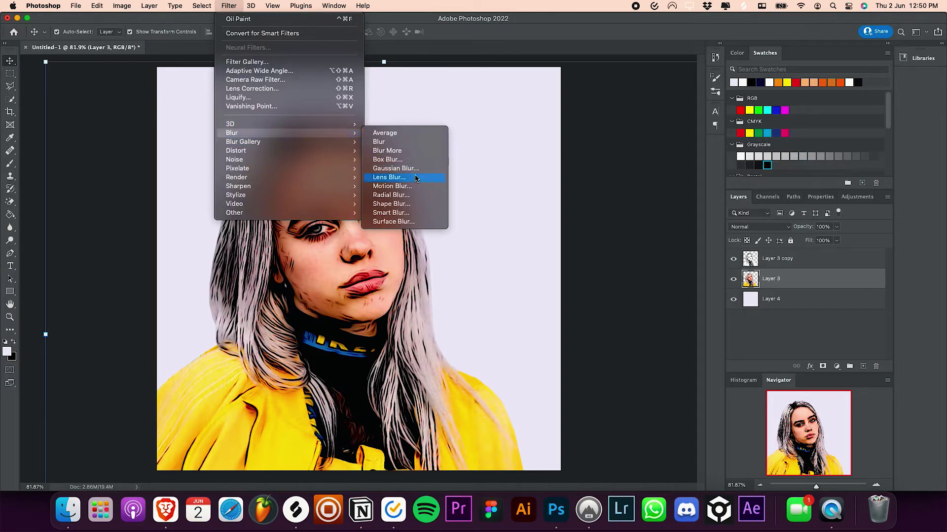
click(413, 170)
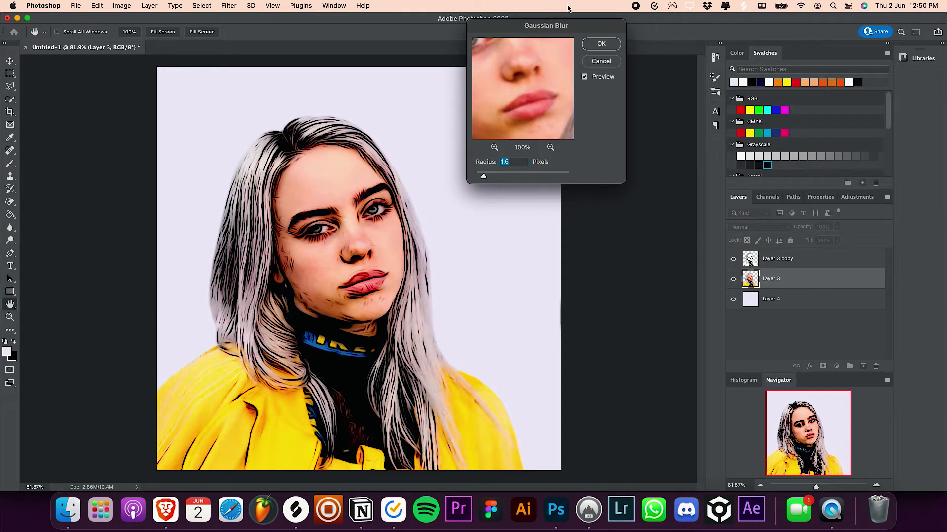
click(593, 48)
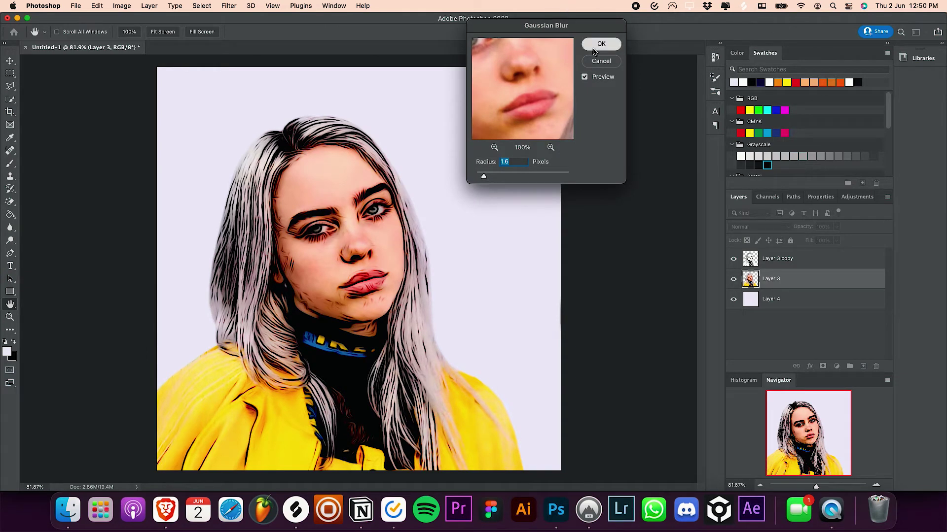
click(232, 4)
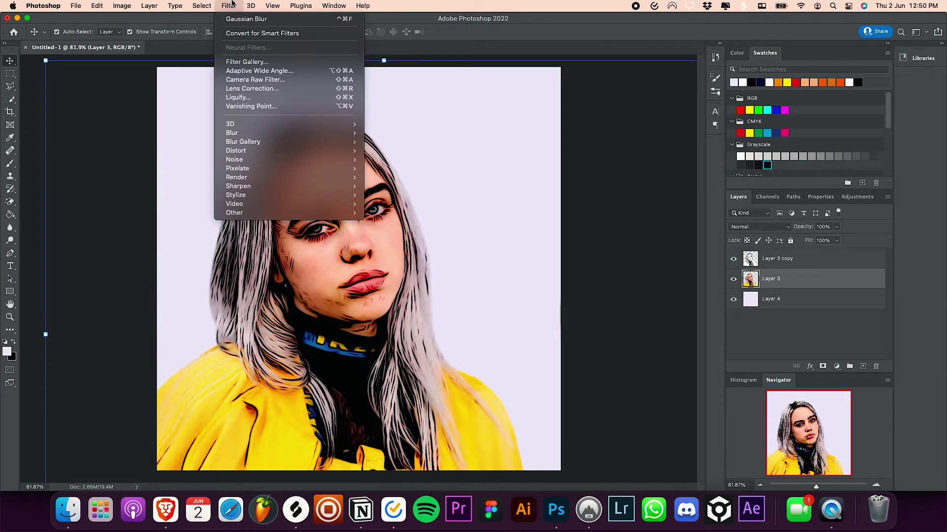
Apply Oil Paint to Layer 3 with Stylization 5.0, Cleanliness 3.2 and Scale 1.1
mouse_move(246, 199)
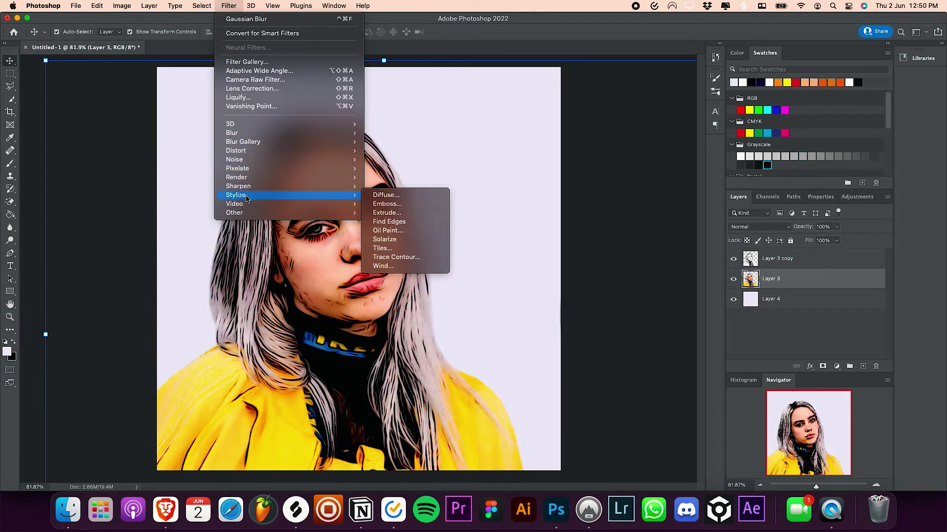
click(388, 231)
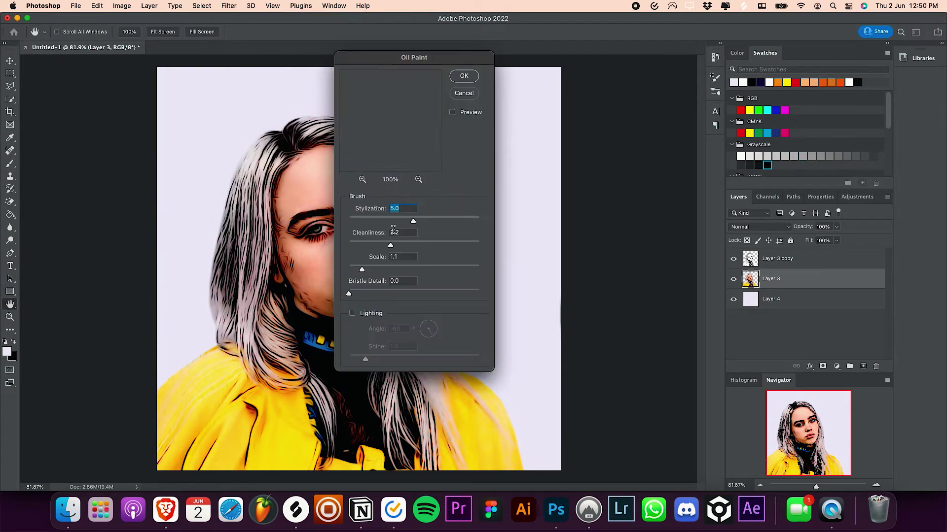
click(466, 77)
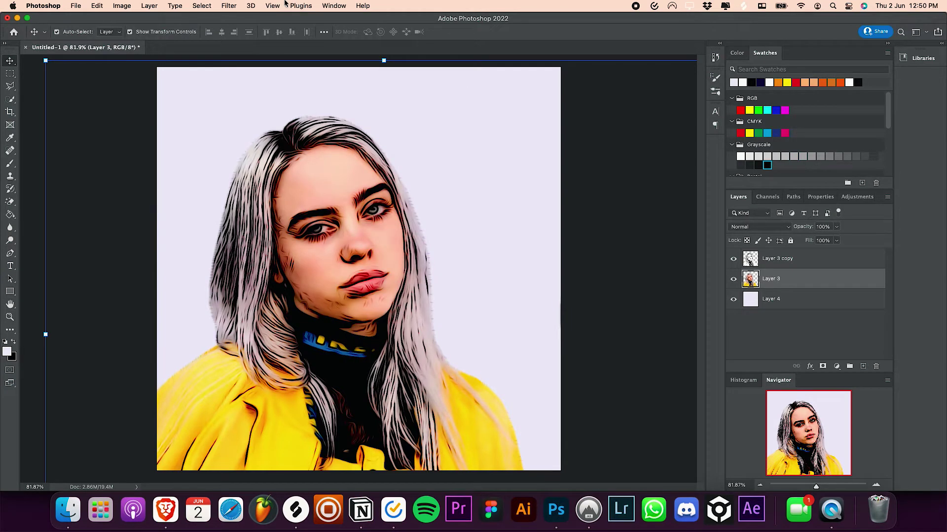
click(229, 5)
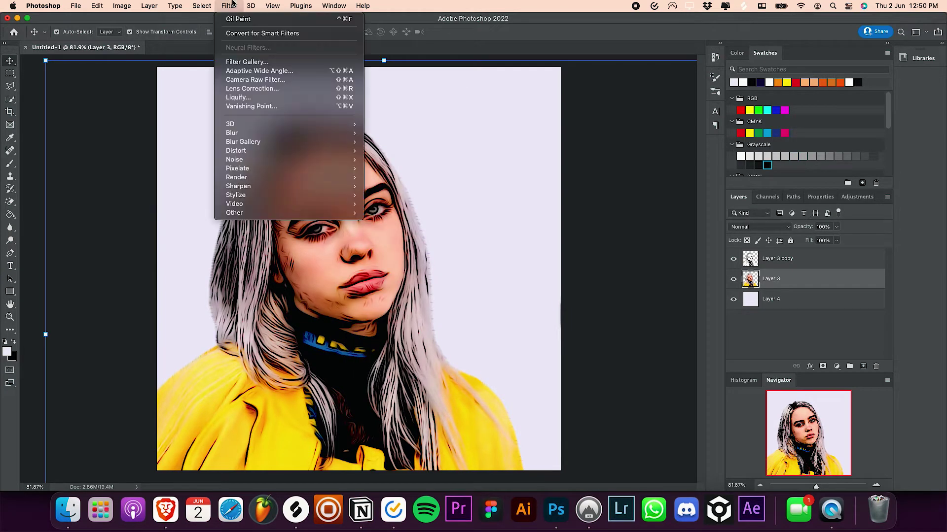
Apply the Cutout filter to Layer 3 with 8 levels, Edge Simplicity 5, Edge Fidelity 2
click(247, 61)
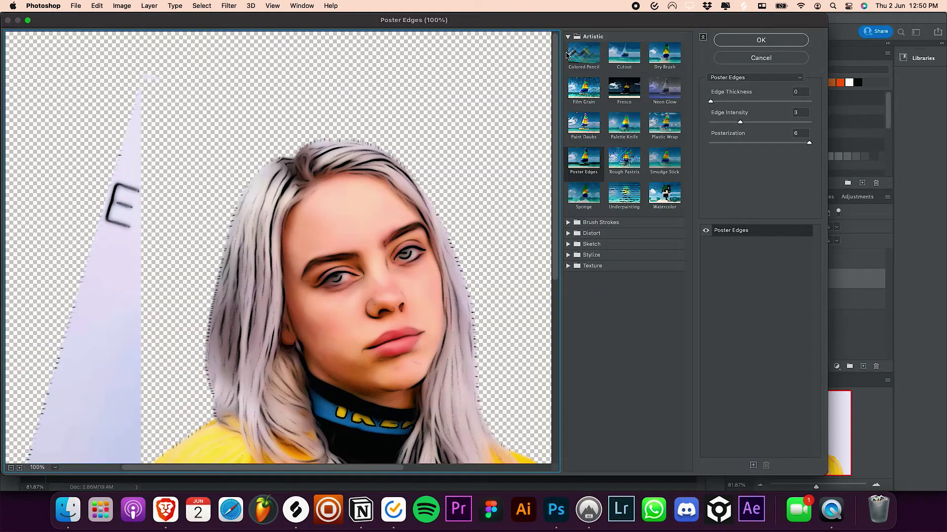
scroll(448, 206, down, 5)
scroll(449, 205, right, 5)
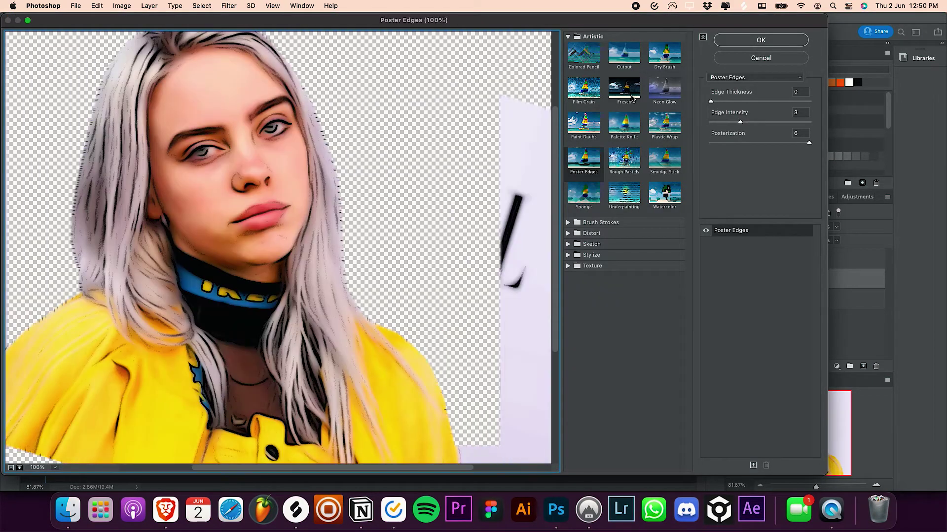
click(625, 63)
drag(760, 106, 809, 101)
drag(750, 122, 768, 147)
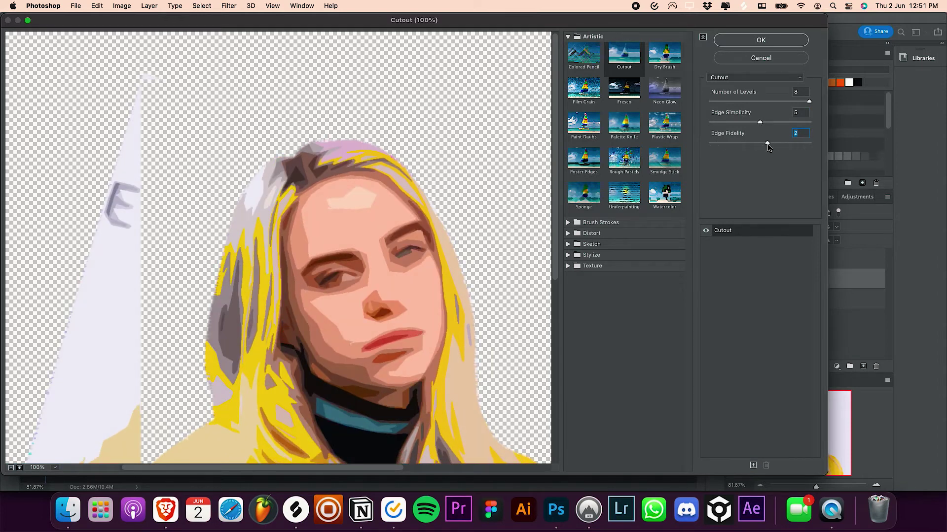
click(796, 42)
Toggle the outline layer's visibility and test its Fill amount, leaving it unchanged
click(733, 258)
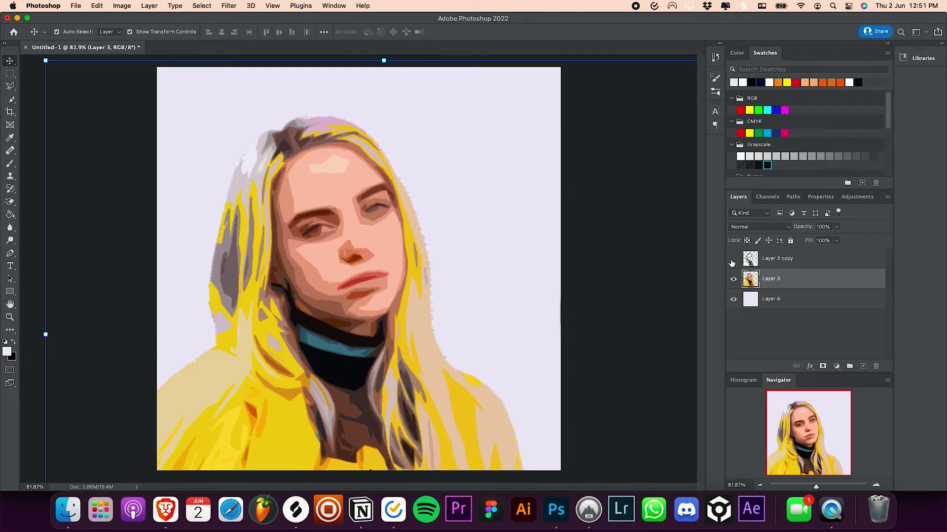
click(733, 258)
click(789, 258)
click(838, 242)
mouse_move(836, 253)
mouse_down()
mouse_move(822, 254)
mouse_move(856, 254)
mouse_move(821, 254)
mouse_move(858, 261)
mouse_move(823, 256)
mouse_up()
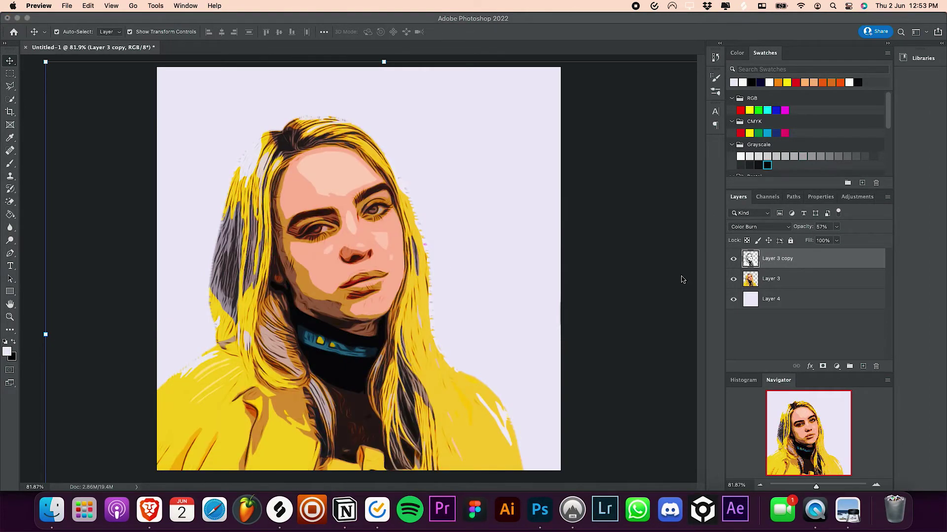
Add a Vibrance adjustment layer with Saturation raised to +21
click(842, 201)
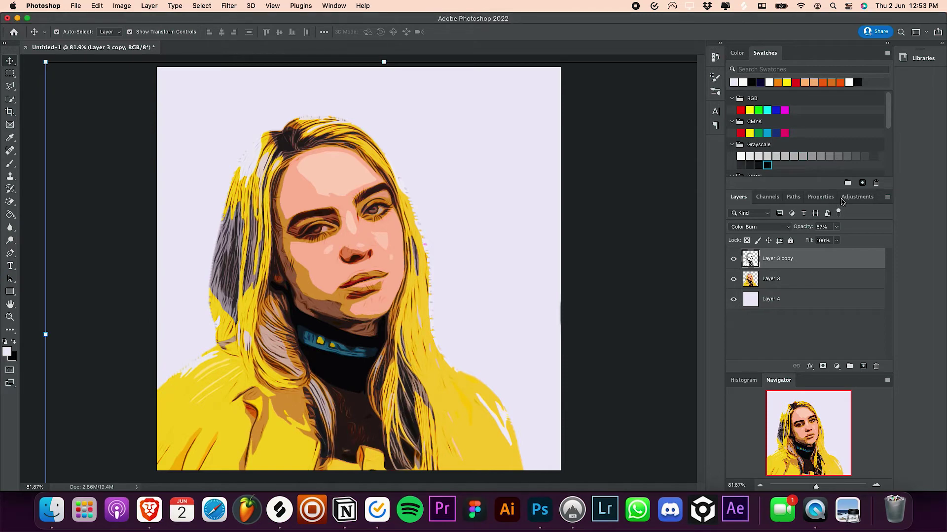
click(849, 199)
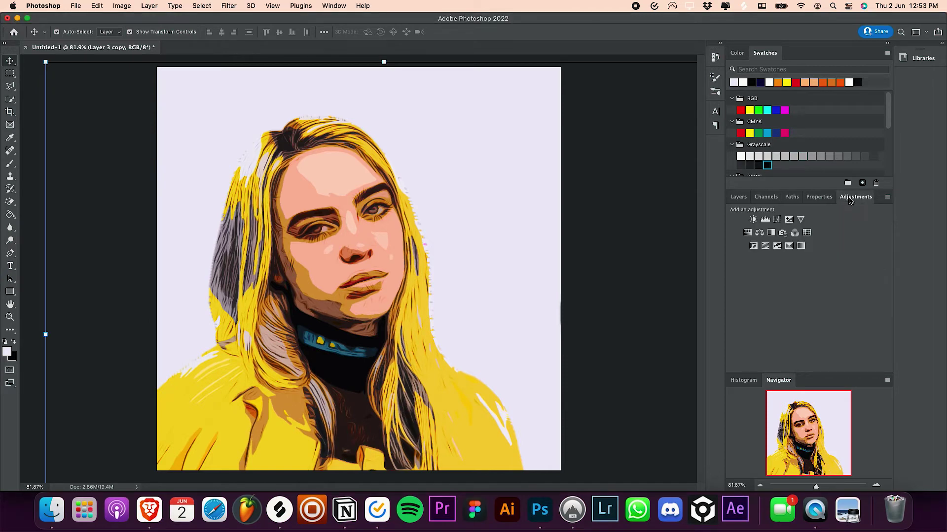
click(801, 220)
mouse_move(816, 259)
mouse_down()
mouse_move(844, 258)
mouse_move(832, 257)
mouse_up()
click(738, 197)
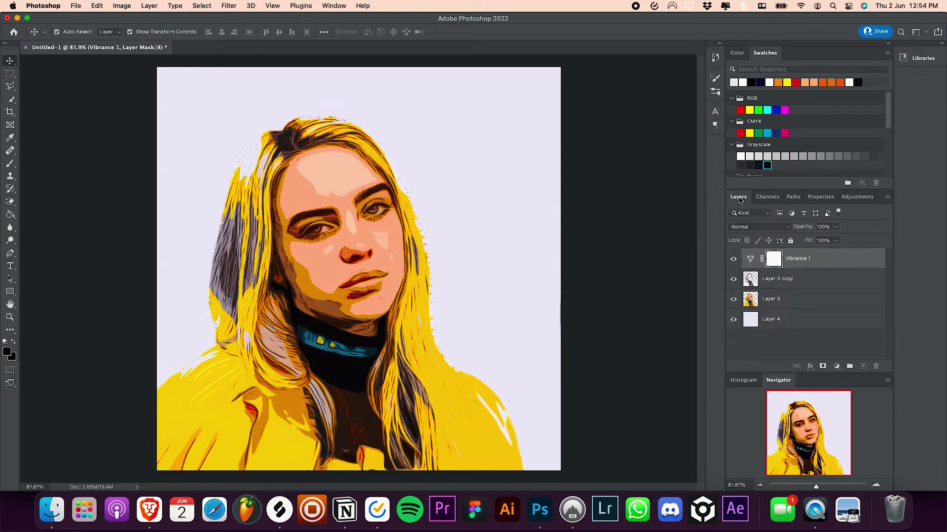
Set the Color Burn Layer 3 copy's opacity to about 86%
click(817, 281)
click(837, 227)
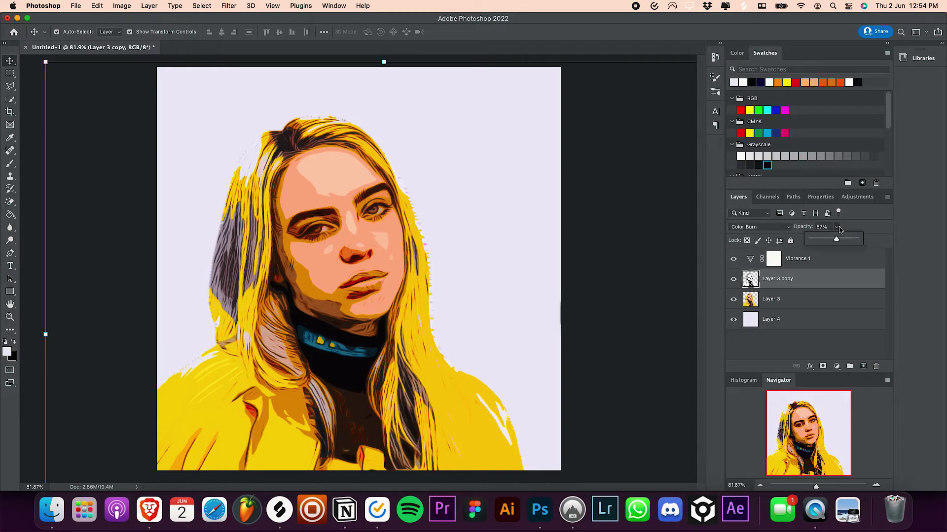
drag(835, 240, 868, 242)
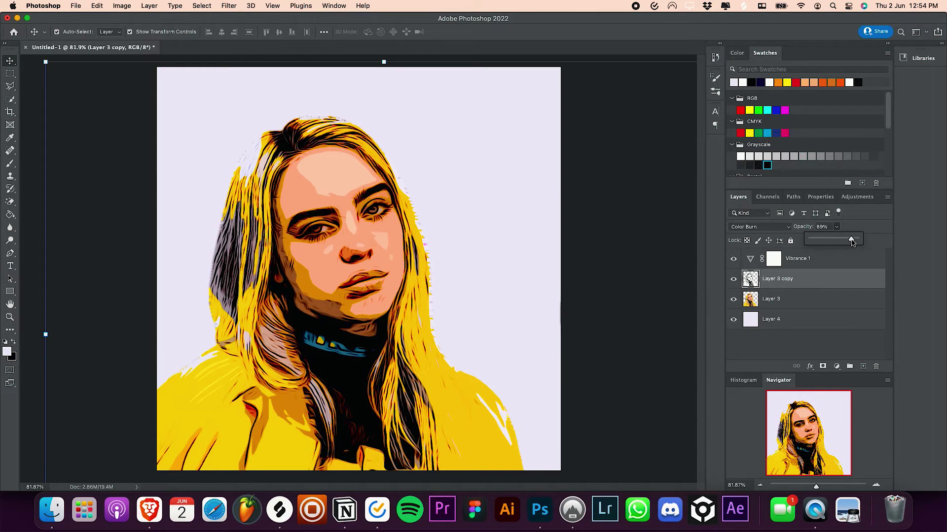
drag(852, 240, 850, 240)
Merge Layer 3 and Layer 3 copy into a single layer
click(833, 296)
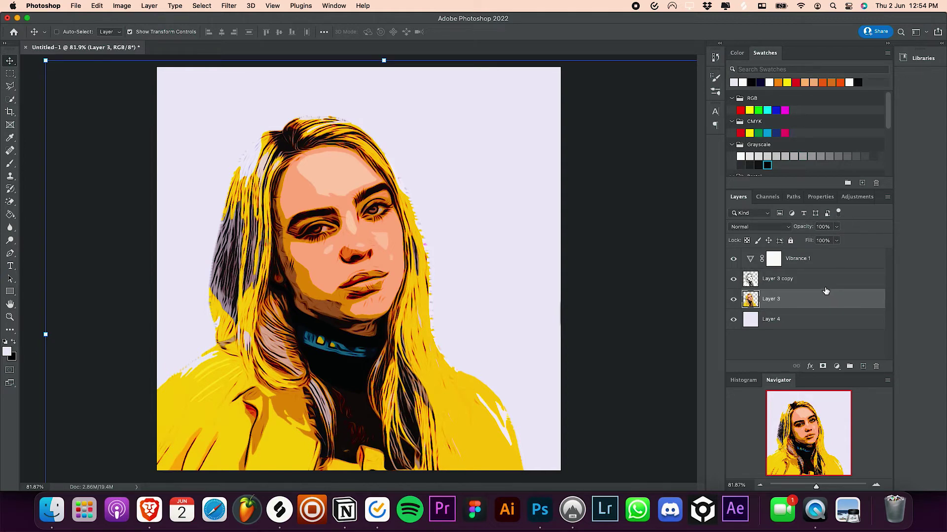
shift+click(825, 282)
click(149, 5)
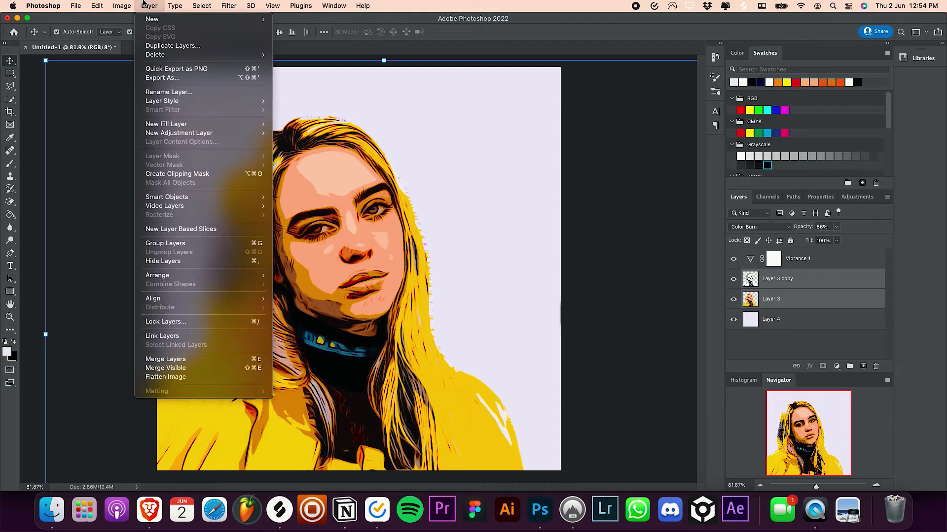
click(166, 359)
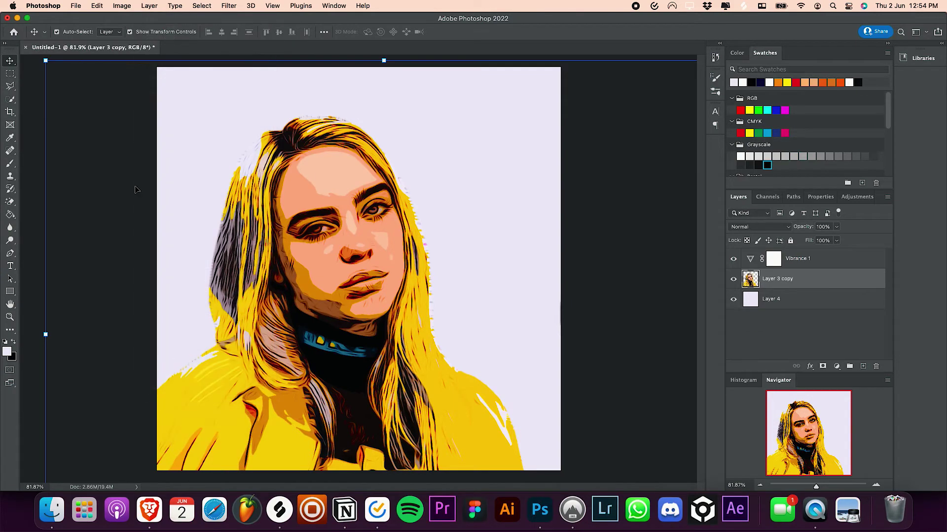
Scale the merged portrait to about 121% and shift it down and right
drag(45, 60, 4, 25)
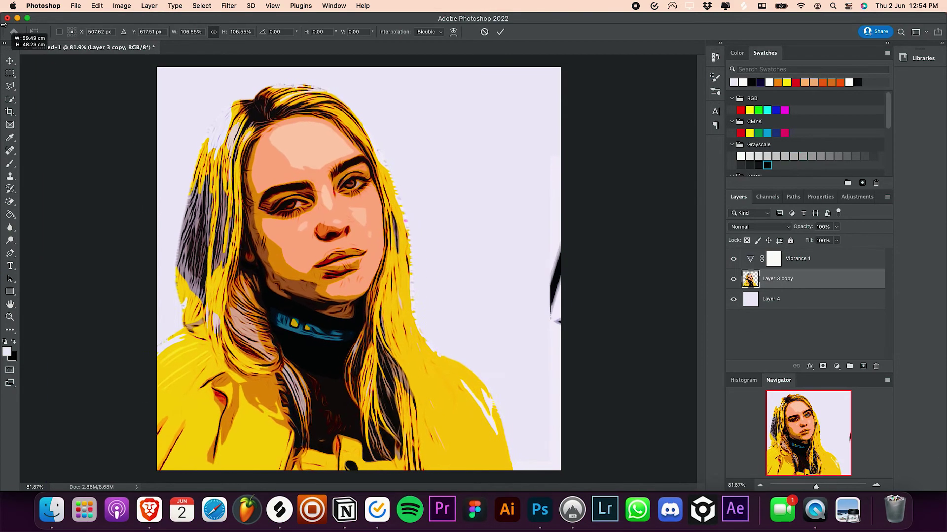
drag(247, 212, 394, 52)
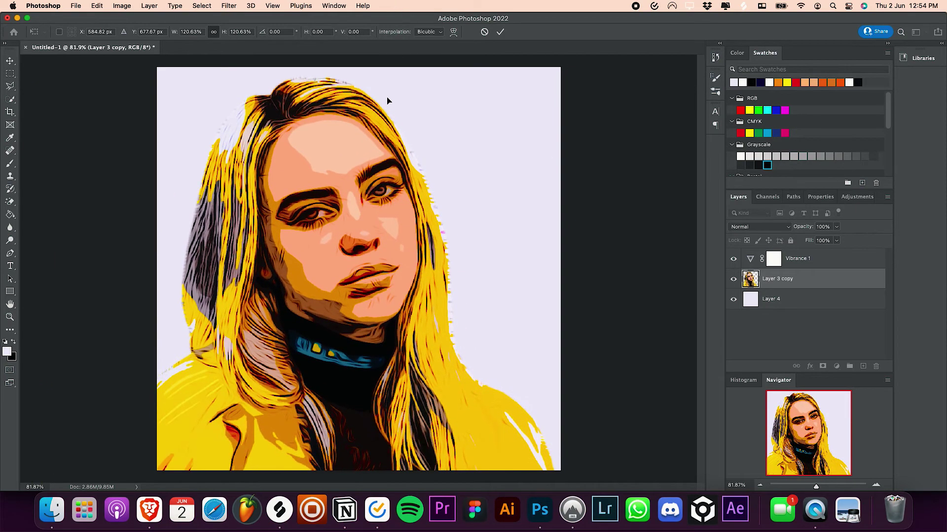
drag(387, 99, 387, 190)
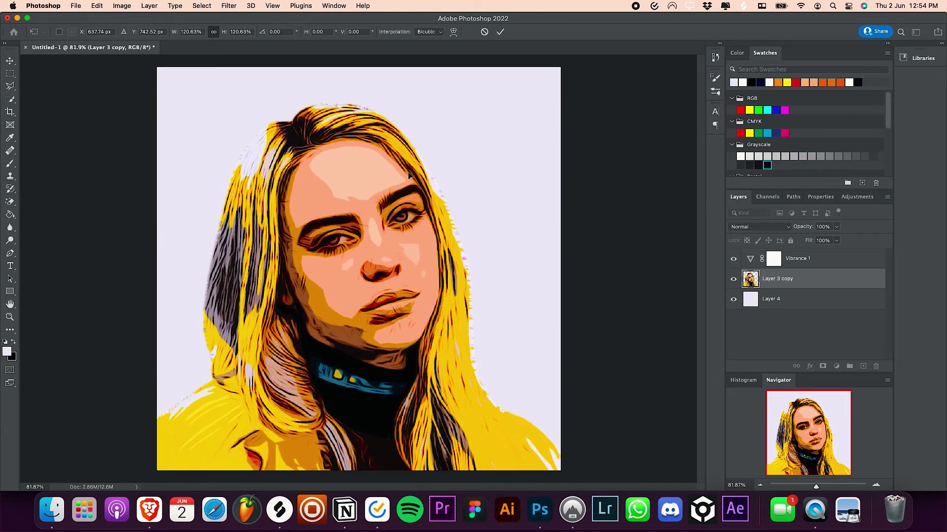
key(Return)
click(651, 331)
drag(816, 486, 813, 486)
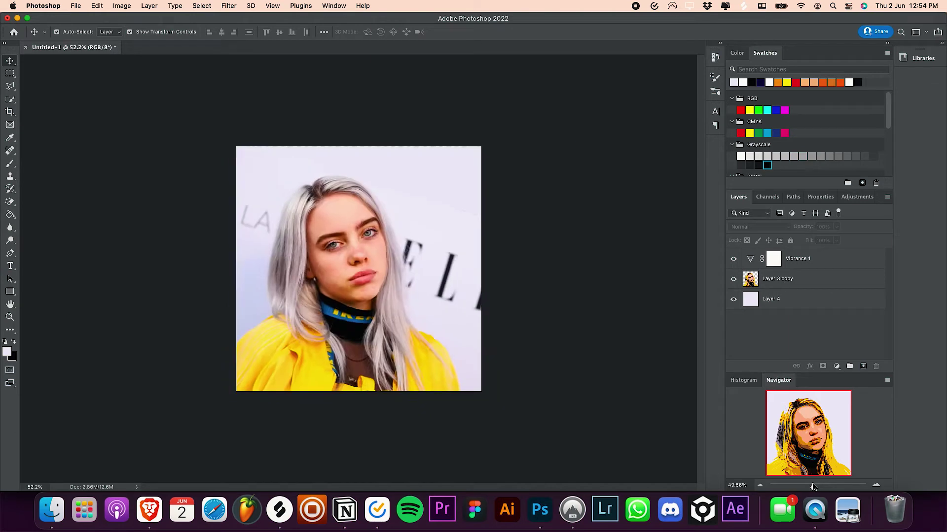
Fill background Layer 4 with the pink swatch from the 'pastel' Swatches group
click(792, 299)
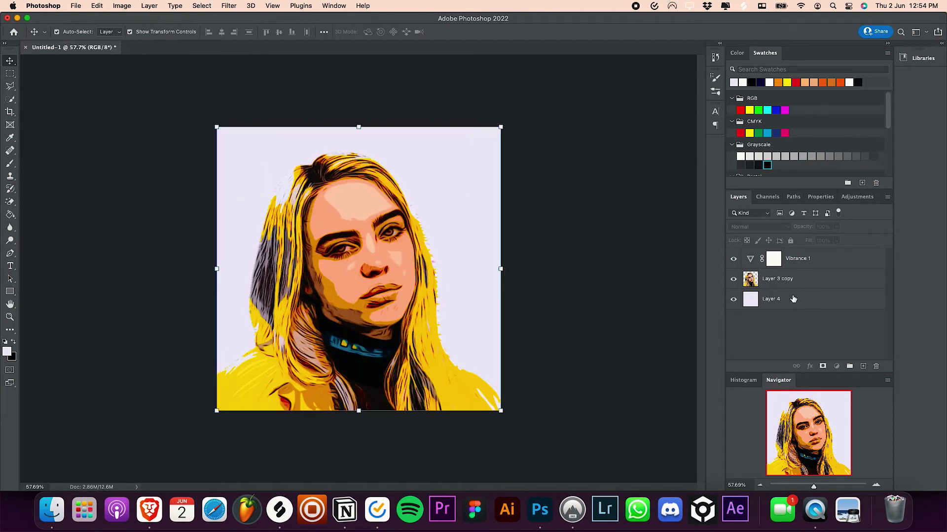
click(10, 214)
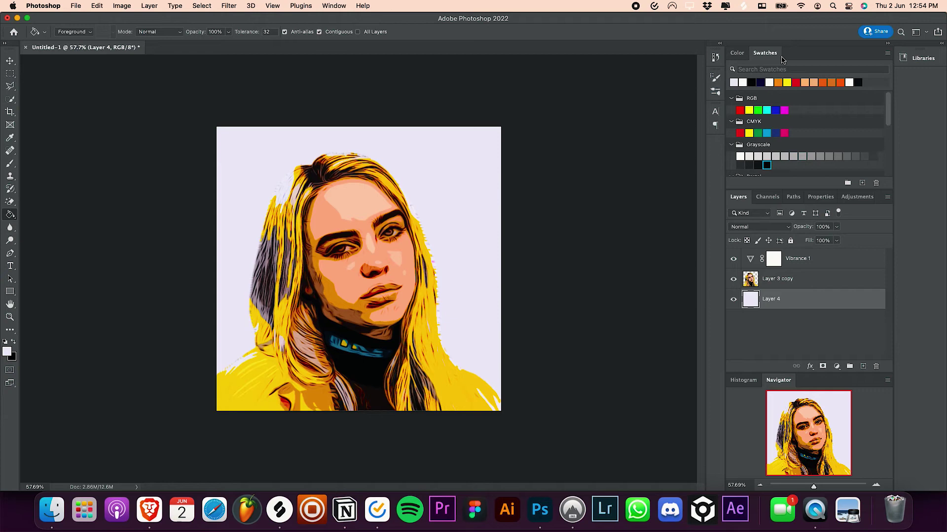
click(755, 68)
text(pastel)
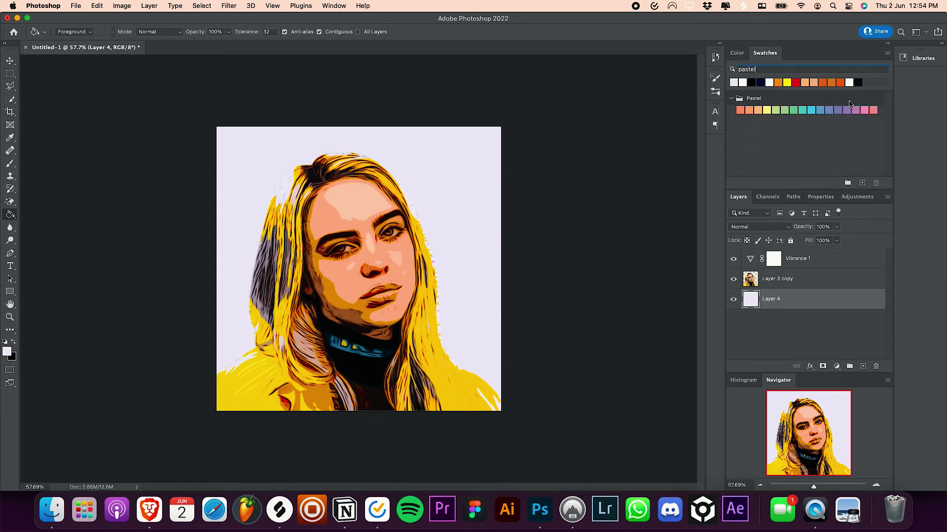
click(873, 109)
click(462, 192)
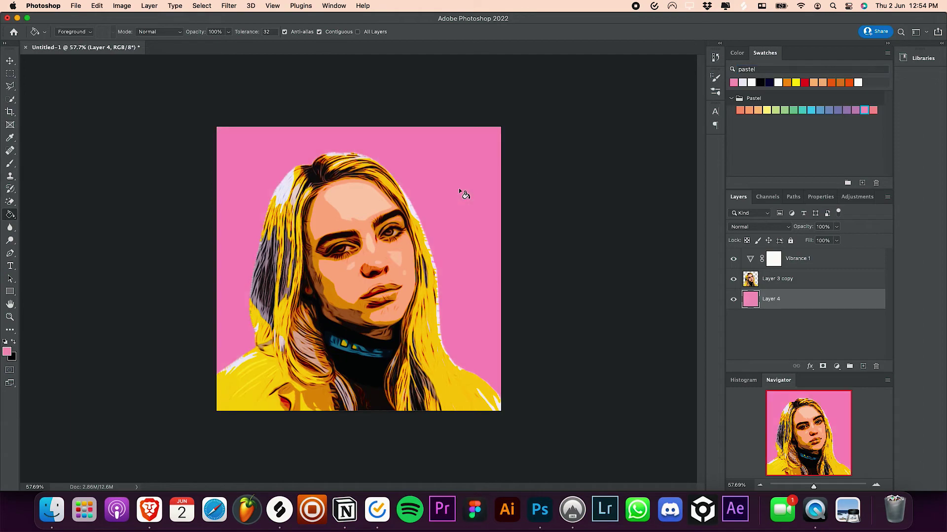
click(10, 86)
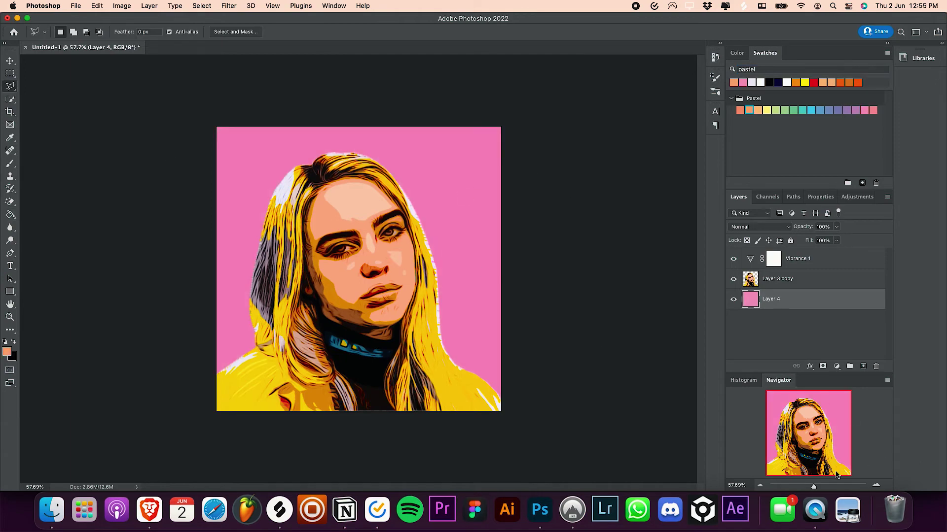
Trace a polygonal lasso selection around the white fringe along the hair's right edge
drag(814, 487, 824, 487)
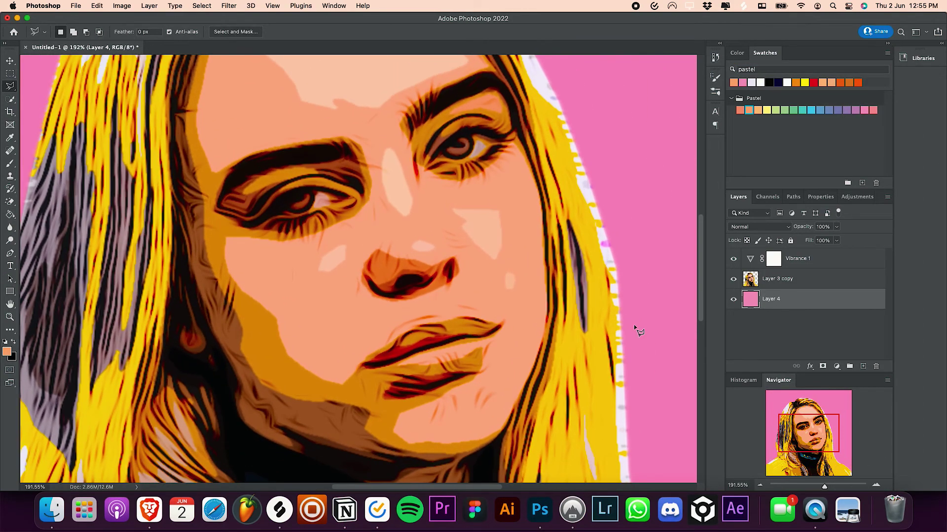
scroll(634, 324, up, 5)
scroll(634, 325, right, 5)
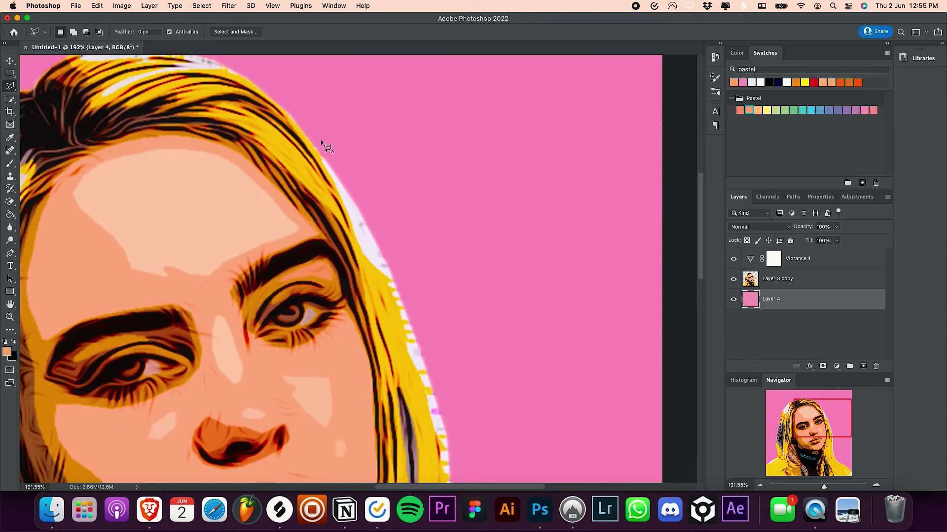
click(352, 208)
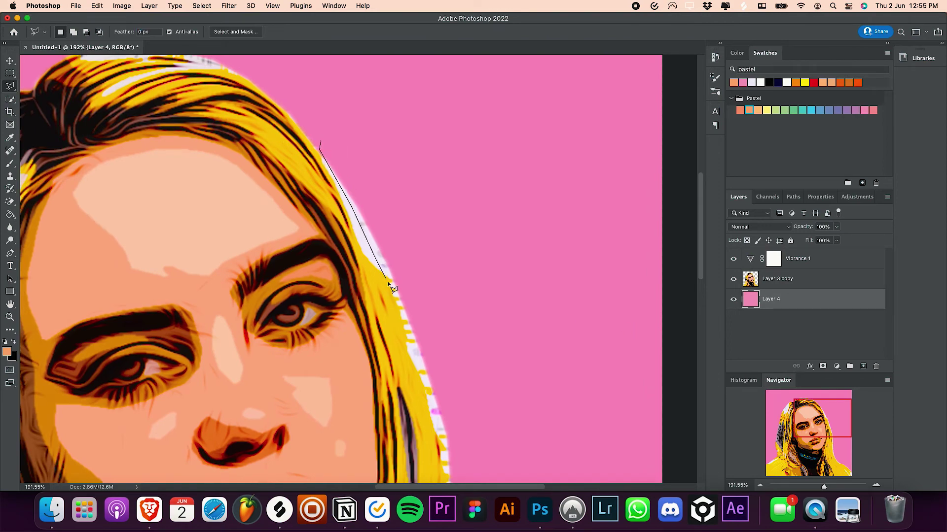
click(422, 372)
scroll(429, 375, down, 5)
scroll(446, 436, down, 5)
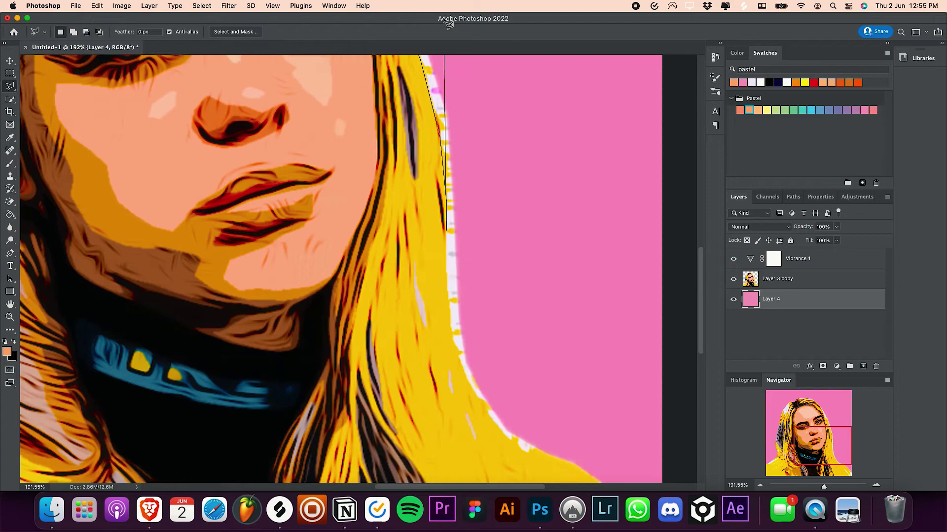
scroll(449, 385, up, 3)
click(448, 386)
scroll(454, 424, down, 3)
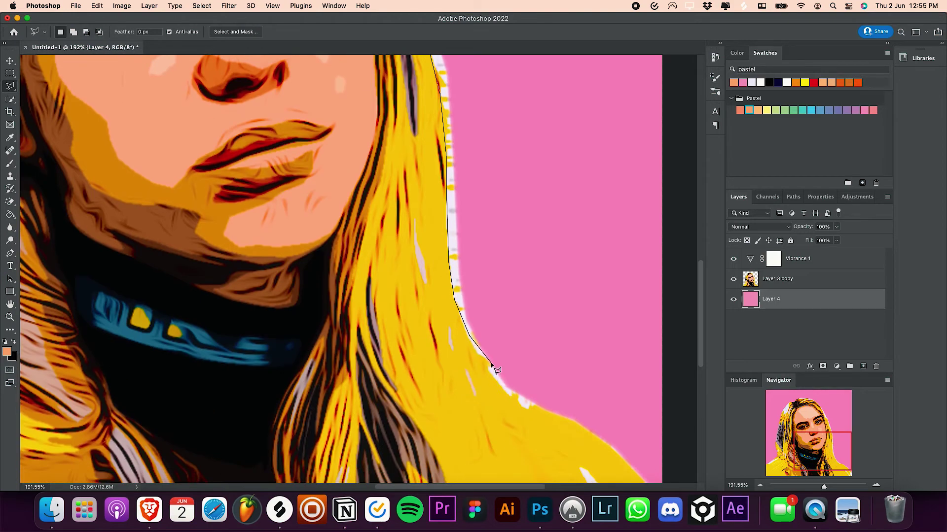
click(524, 396)
scroll(427, 229, up, 20)
click(396, 213)
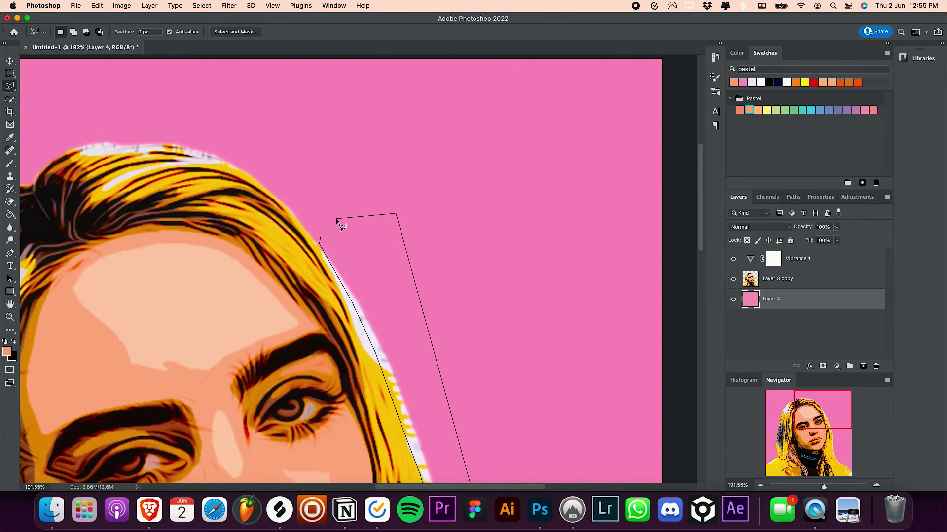
double_click(336, 218)
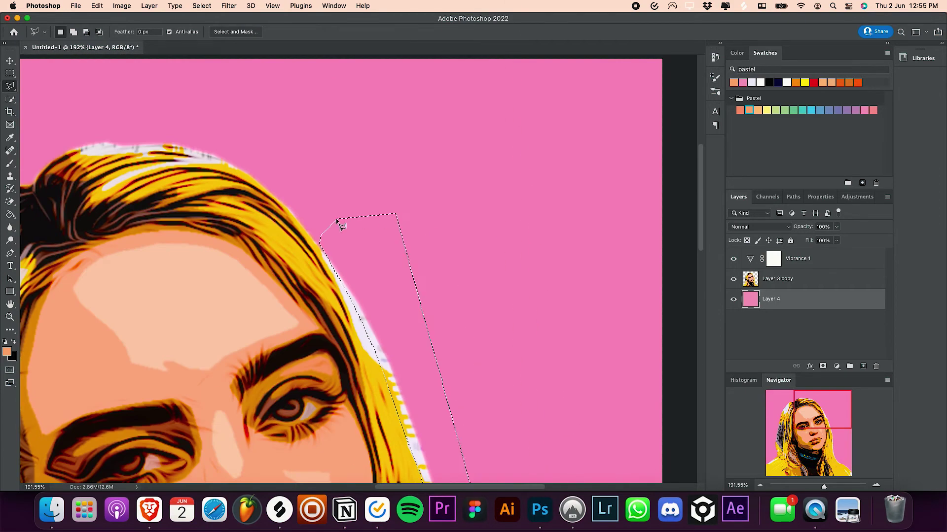
Delete the selected fringe from Layer 3 copy and view the whole portrait
click(773, 283)
key(Delete)
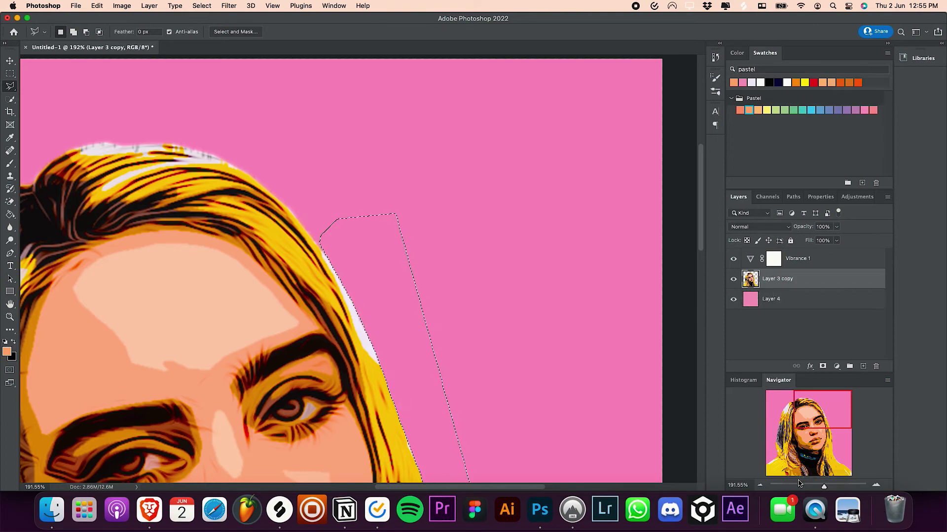
drag(821, 483, 813, 486)
Deselect, then add a Levels adjustment layer with the midtone slider at about 0.80
key(ctrl+d)
key(v)
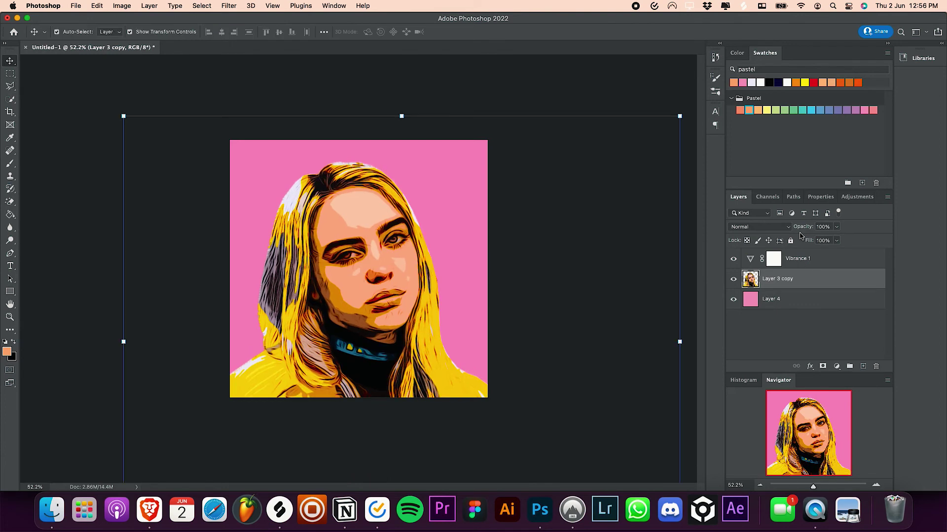
click(857, 196)
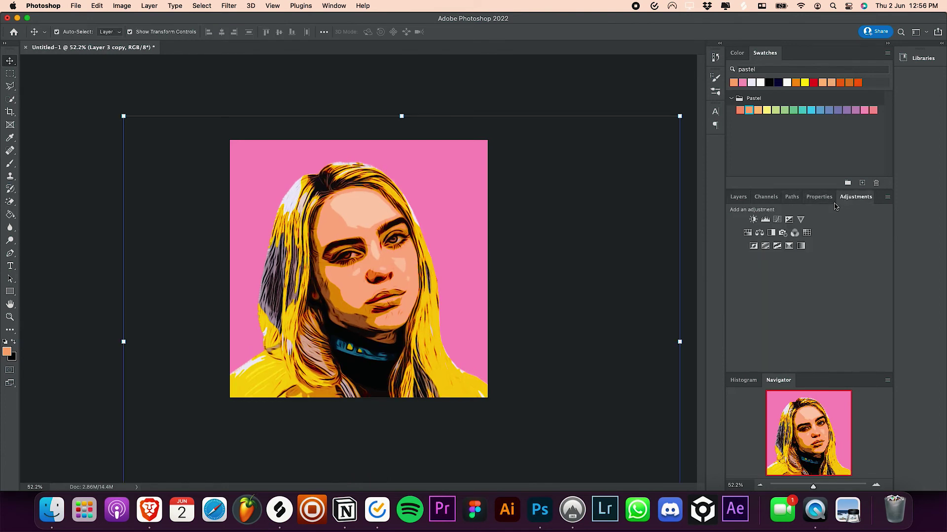
click(771, 224)
drag(813, 304, 823, 305)
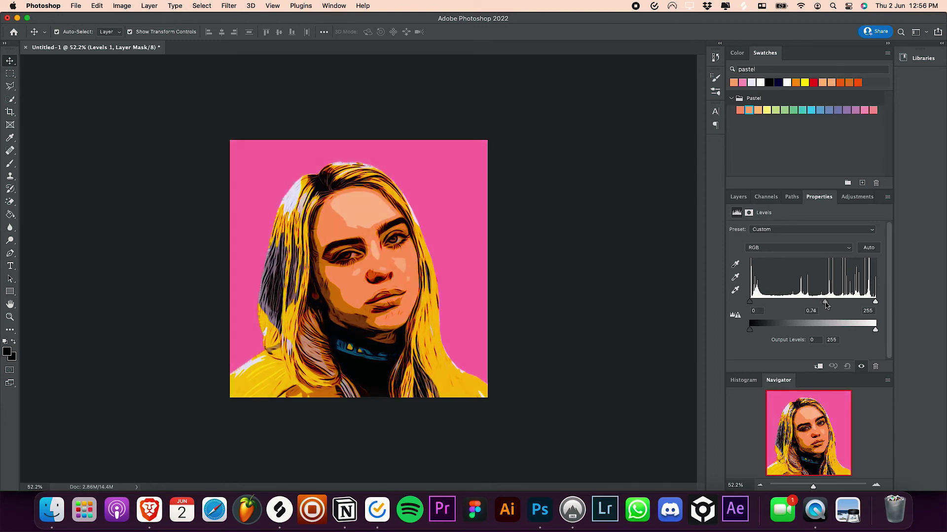
drag(824, 305, 822, 305)
key(F7)
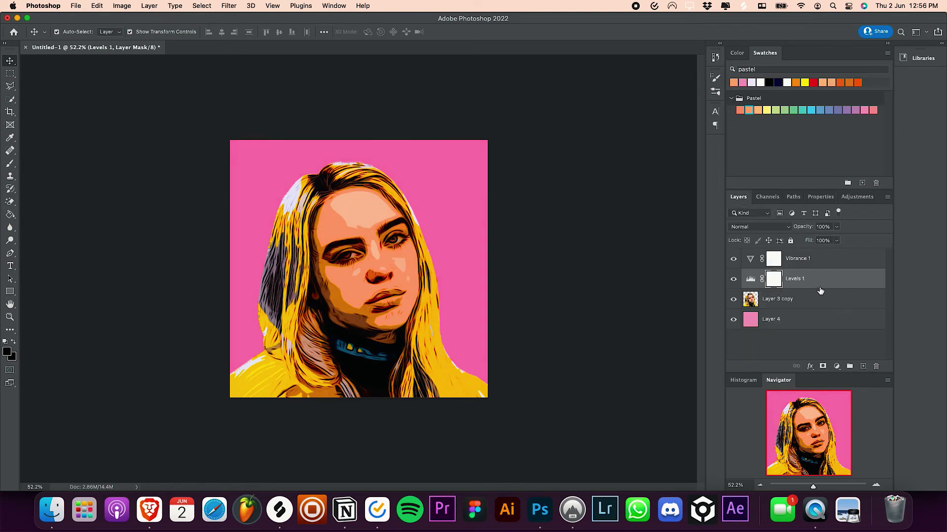
Bring up the right-click layer commands menu for the Levels 1 layer
right_click(822, 287)
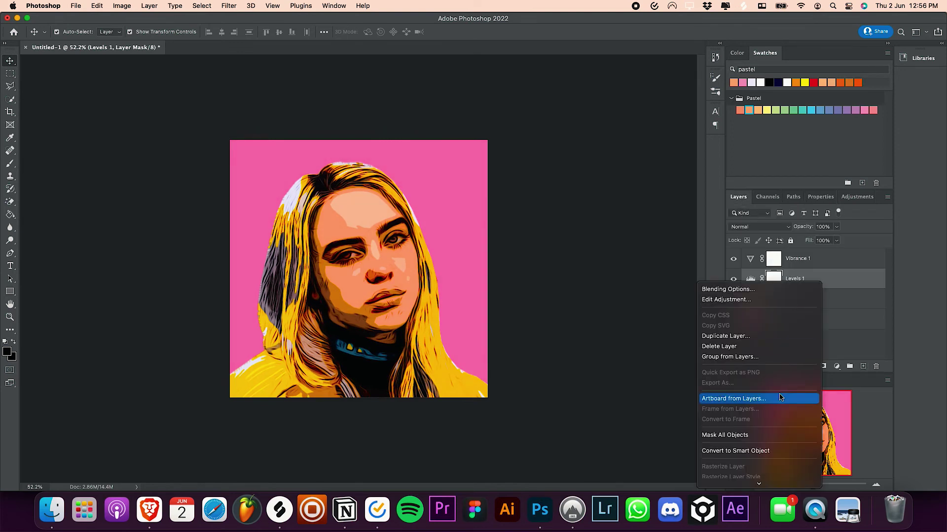